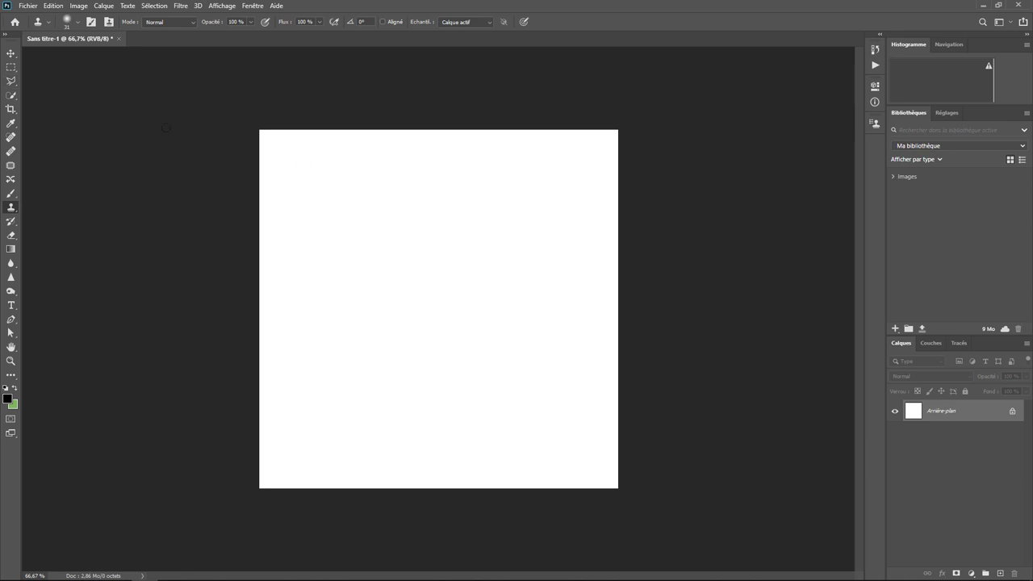
- Outline a small triangle selection near the canvas's top-left with the Polygonal Lasso
click(11, 80)
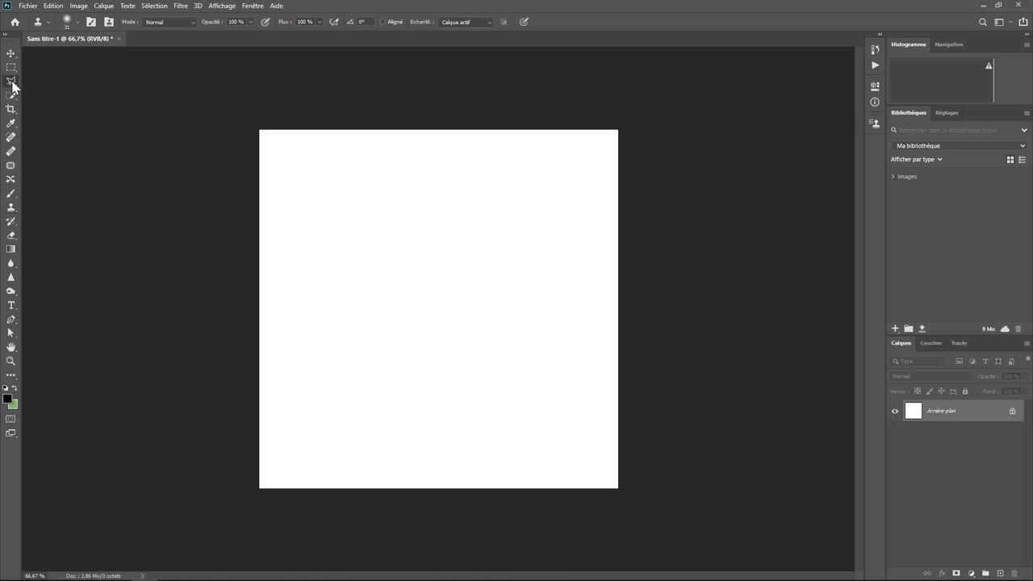
click(282, 177)
click(307, 153)
key(Escape)
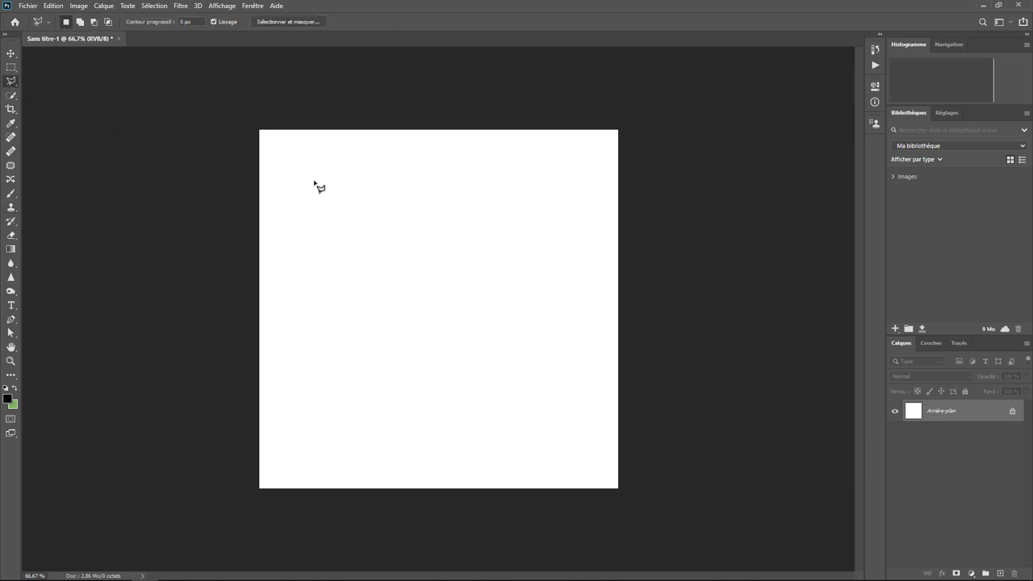
click(314, 181)
key(Escape)
key(ctrl+d)
click(281, 169)
click(301, 146)
double_click(307, 175)
- Fill the triangle with Noir and deselect it
click(58, 6)
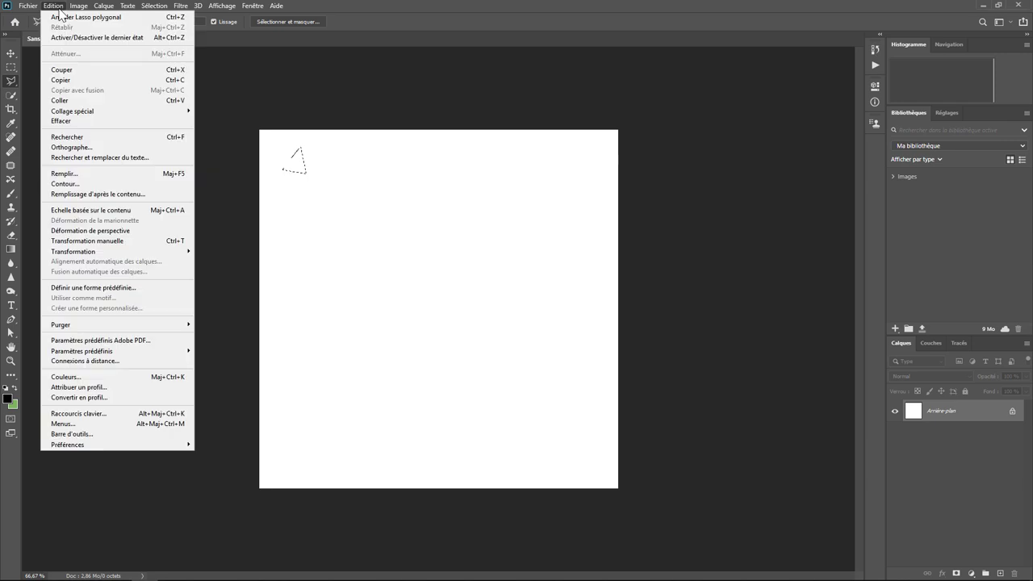
click(82, 173)
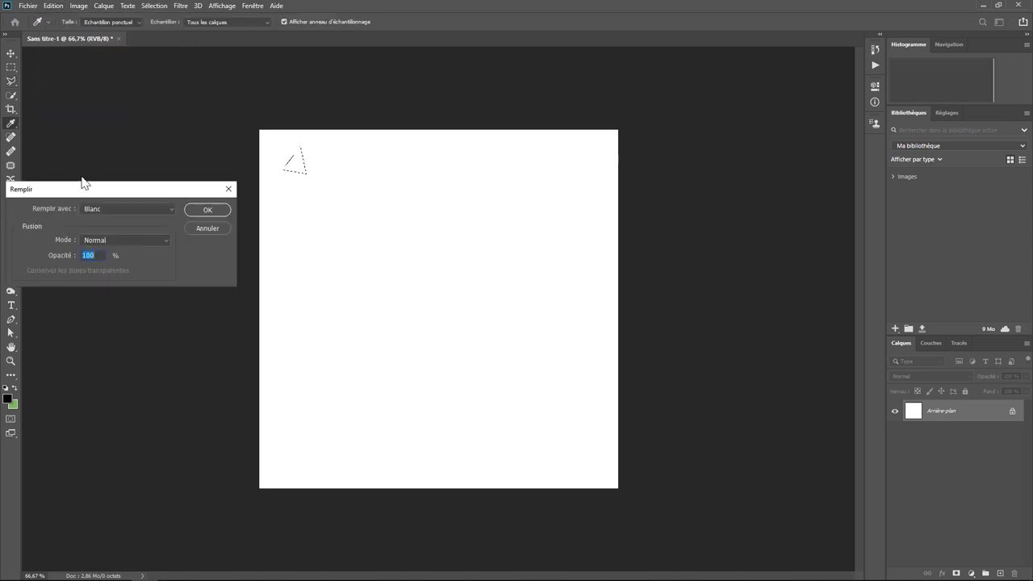
click(144, 209)
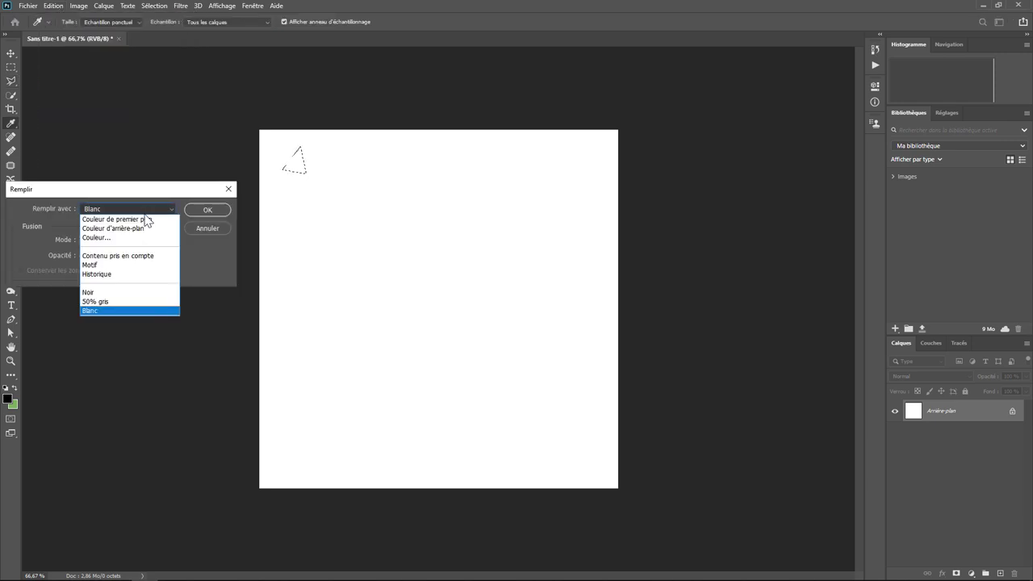
click(97, 292)
click(206, 210)
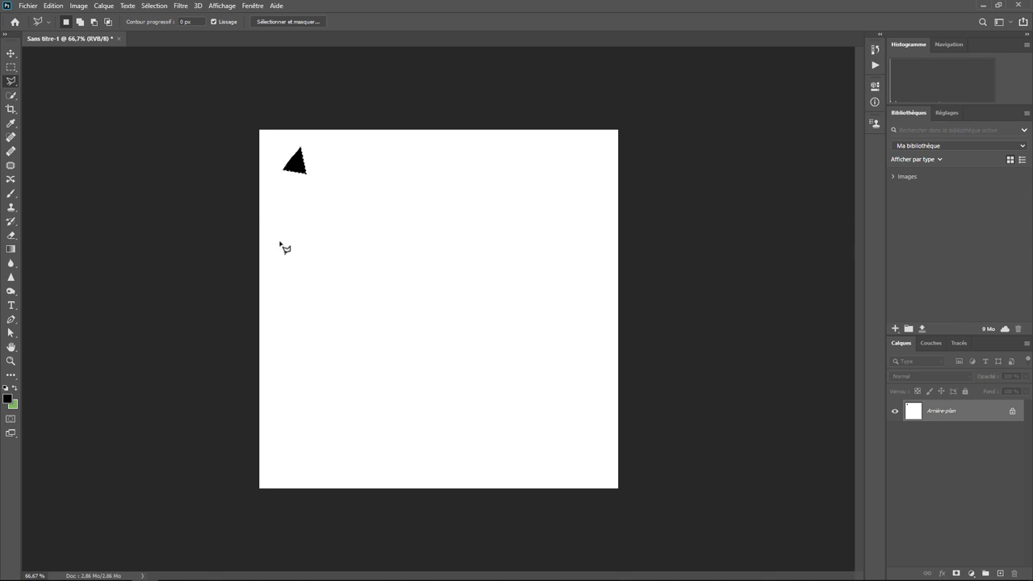
key(ctrl+d)
- Marquee around the black triangle and save it as a pattern named Tri1
click(11, 67)
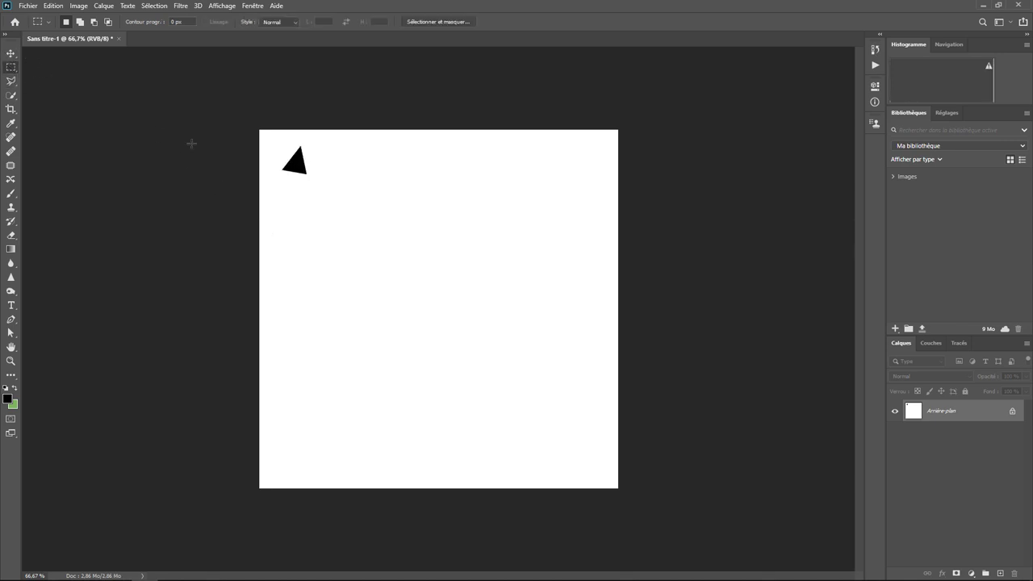
drag(270, 138, 322, 188)
click(55, 7)
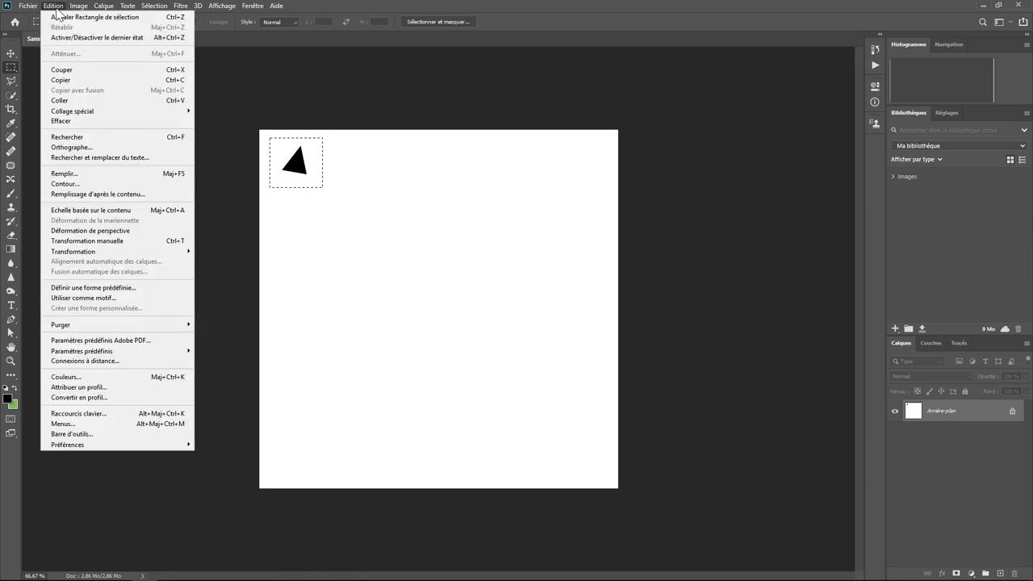
click(106, 298)
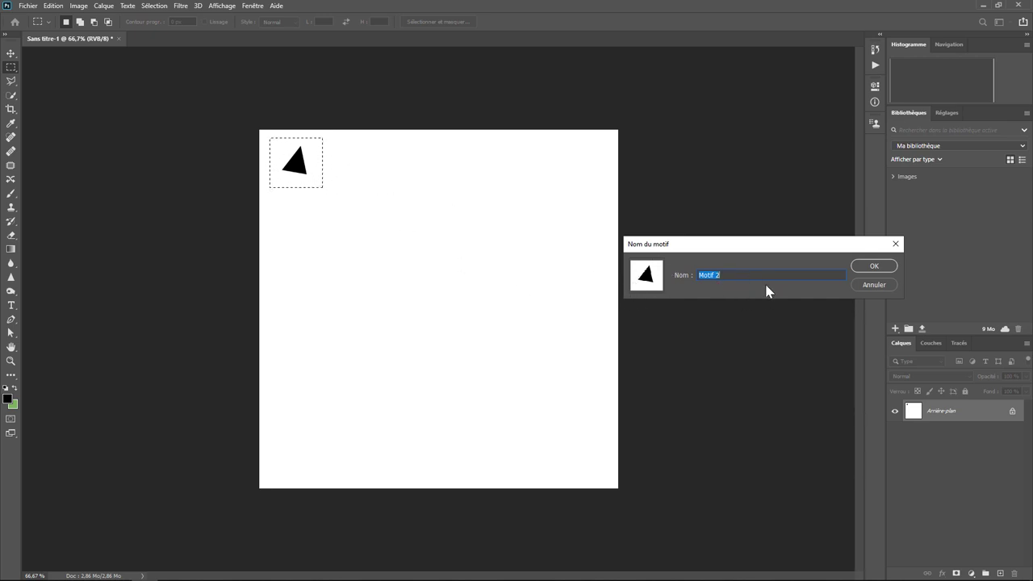
text(Tri1)
click(871, 265)
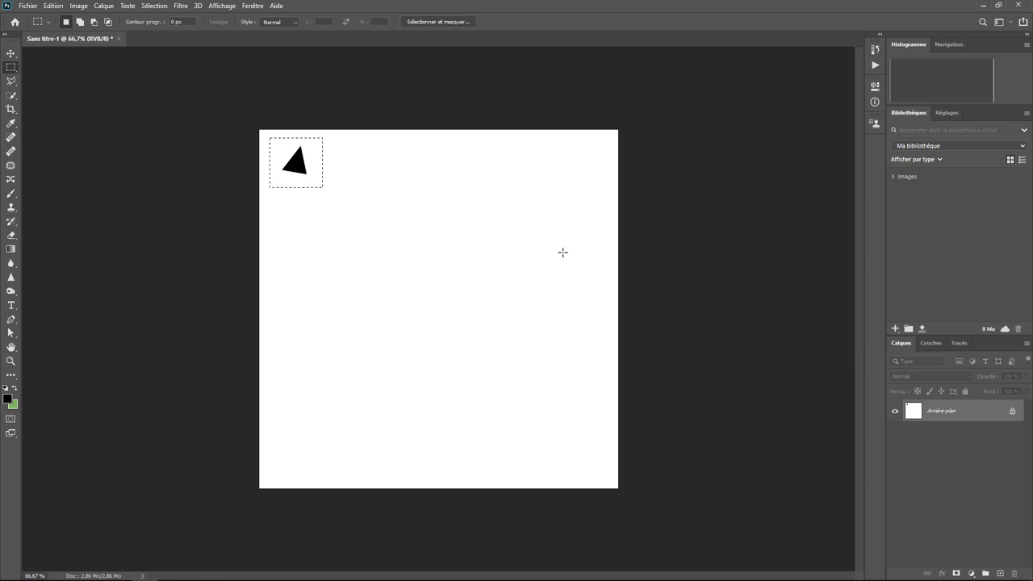
- Deselect and undo the triangle to leave a blank white canvas
key(ctrl+d)
key(ctrl+z)
key(ctrl+z)
key(ctrl+d)
- Select the whole canvas and choose the triangle pattern as Motif in the Fill dialog
click(150, 7)
click(180, 25)
click(53, 7)
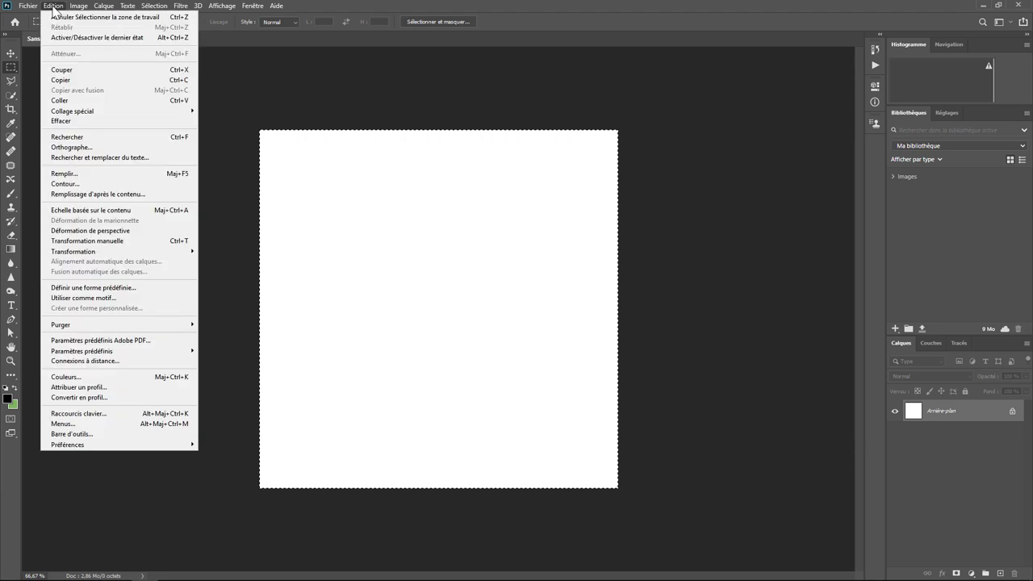
click(66, 173)
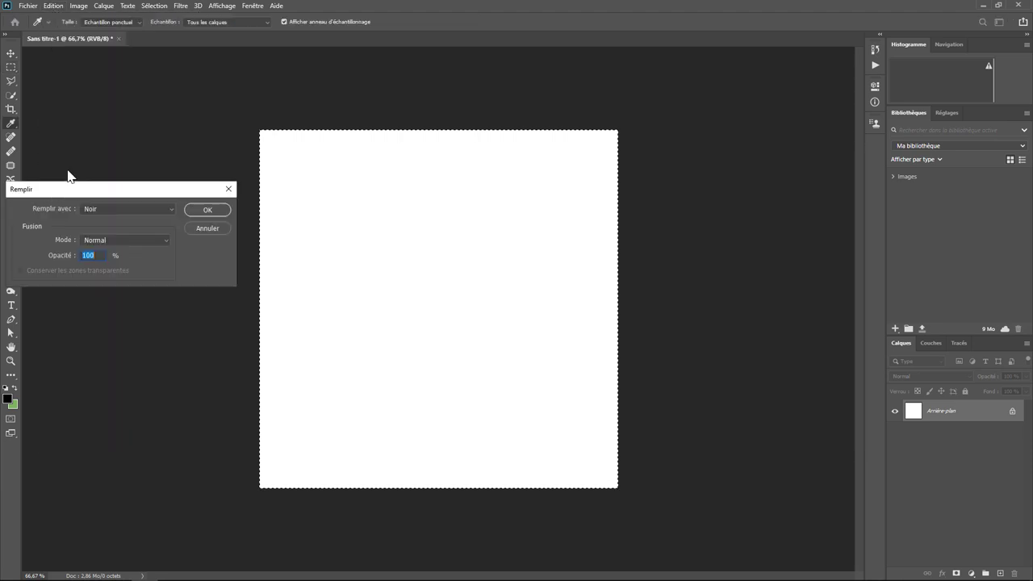
click(164, 209)
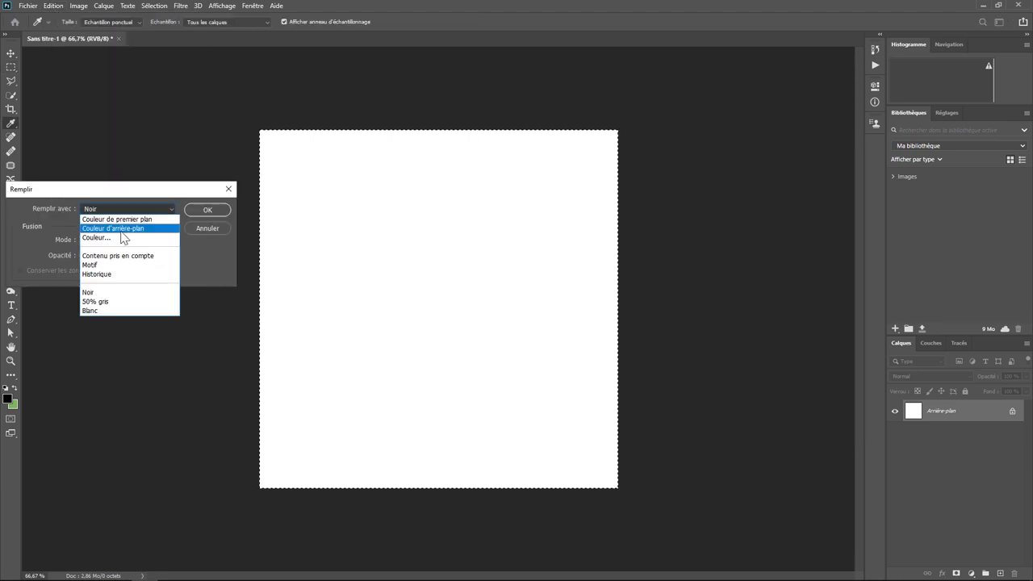
click(99, 267)
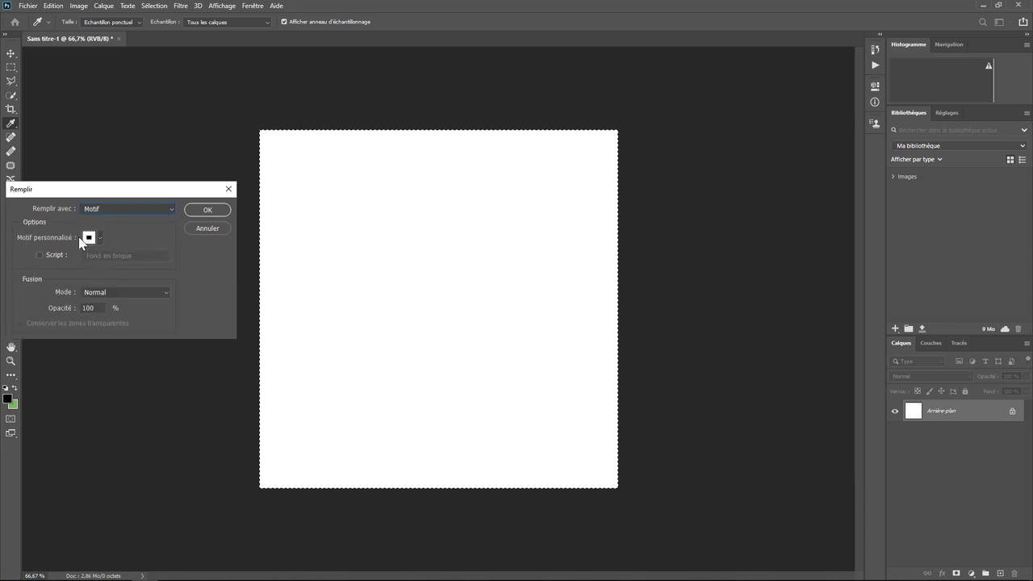
click(100, 237)
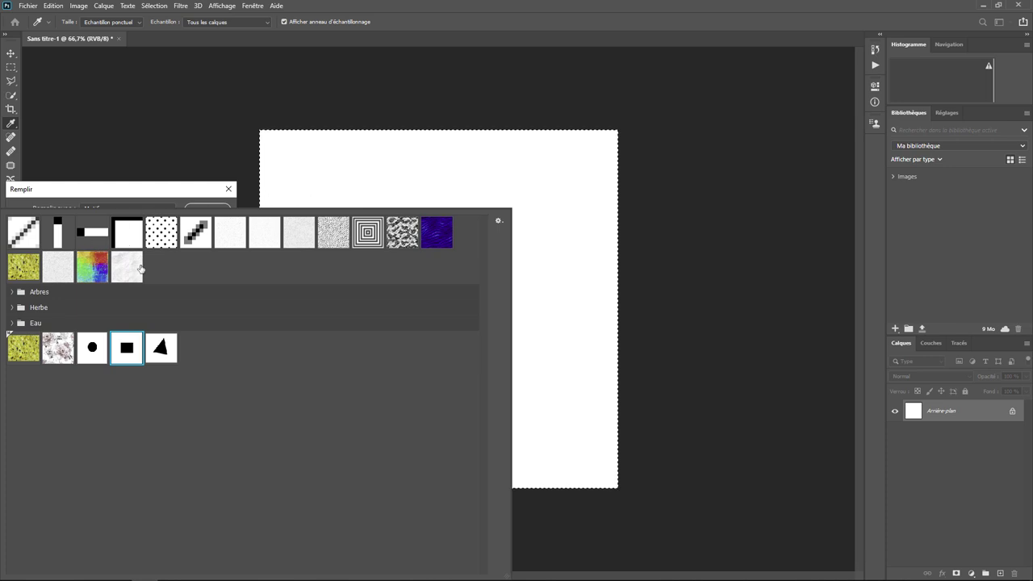
click(171, 357)
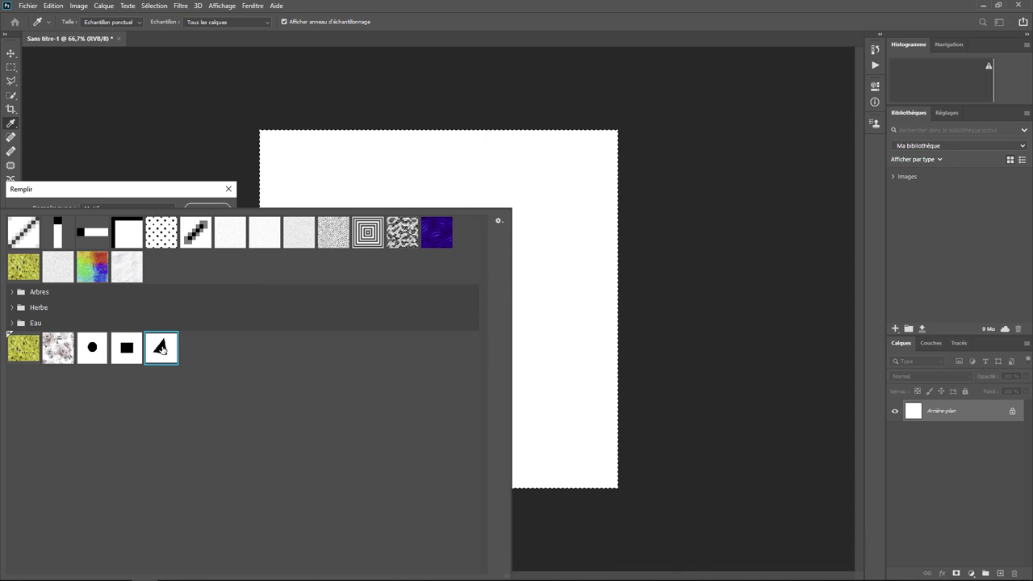
double_click(162, 347)
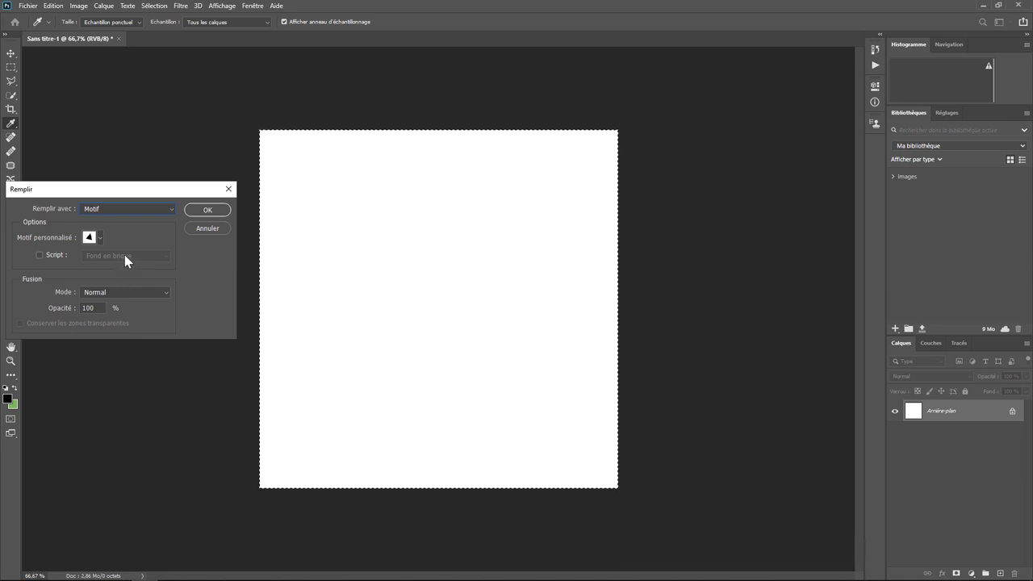
- Leave scripted placement off and apply the triangle pattern fill
click(40, 255)
click(164, 258)
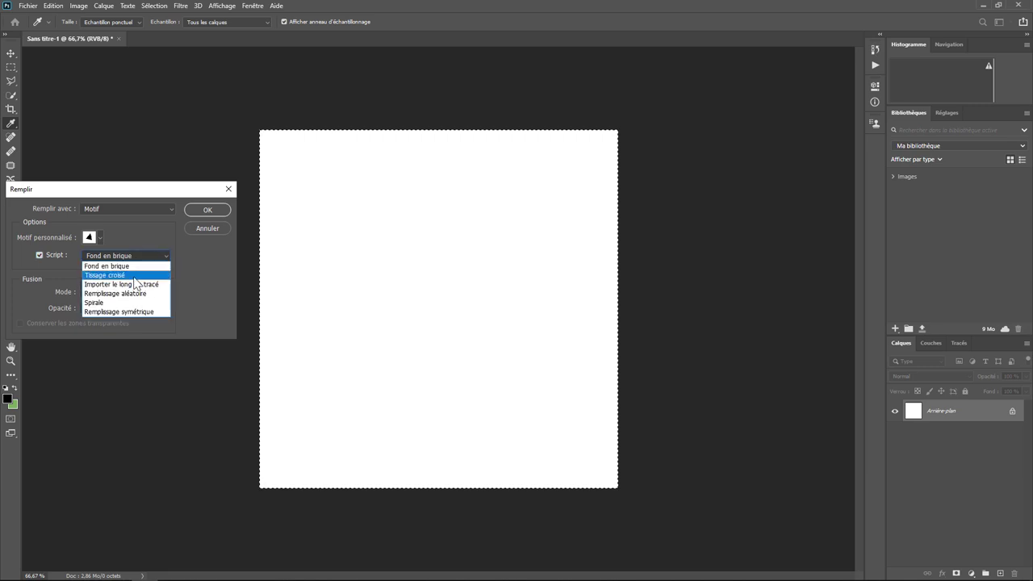
click(40, 261)
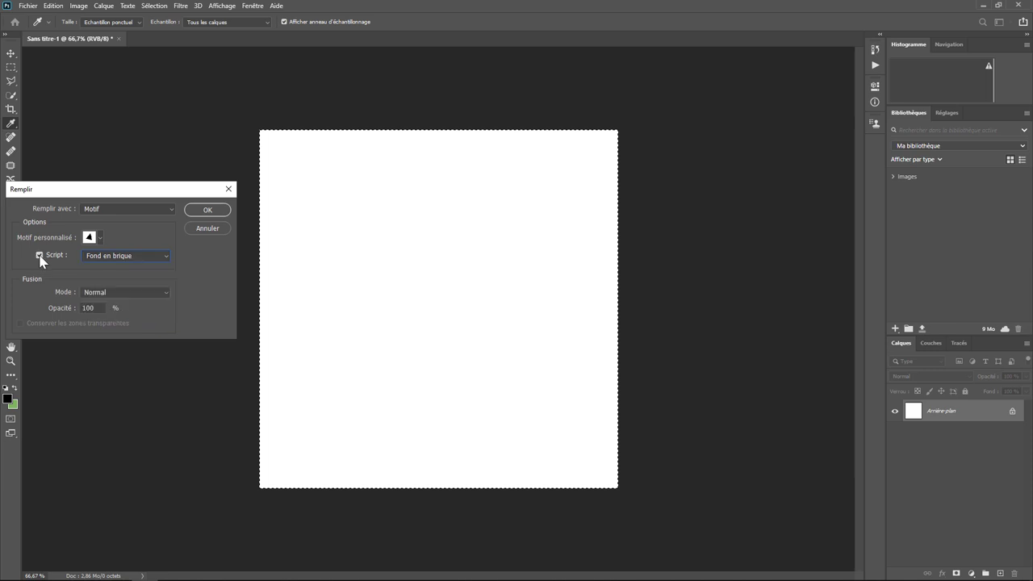
click(39, 255)
click(202, 212)
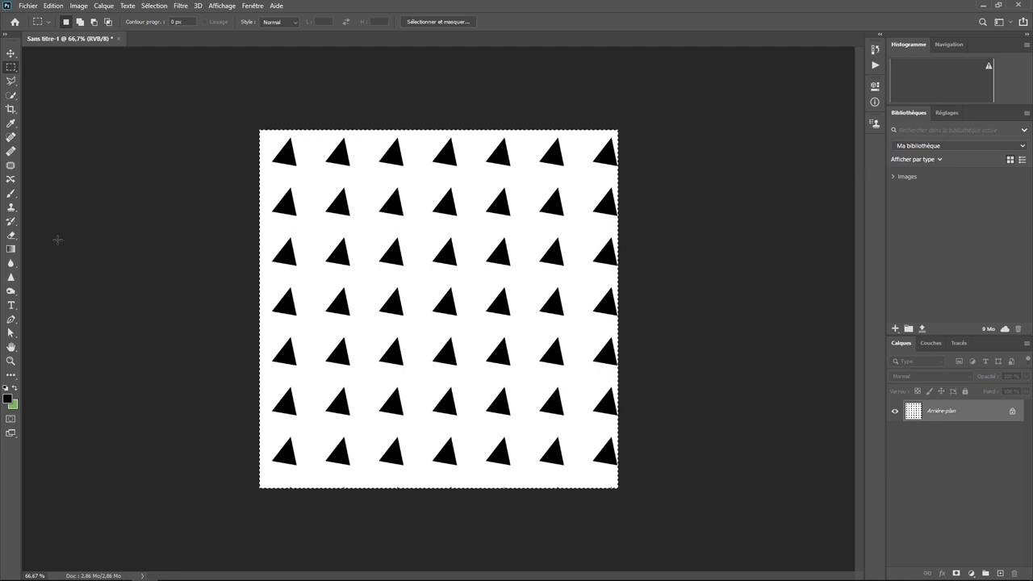
- Undo the triangle pattern fill and switch to the Pattern Stamp tool
key(ctrl+z)
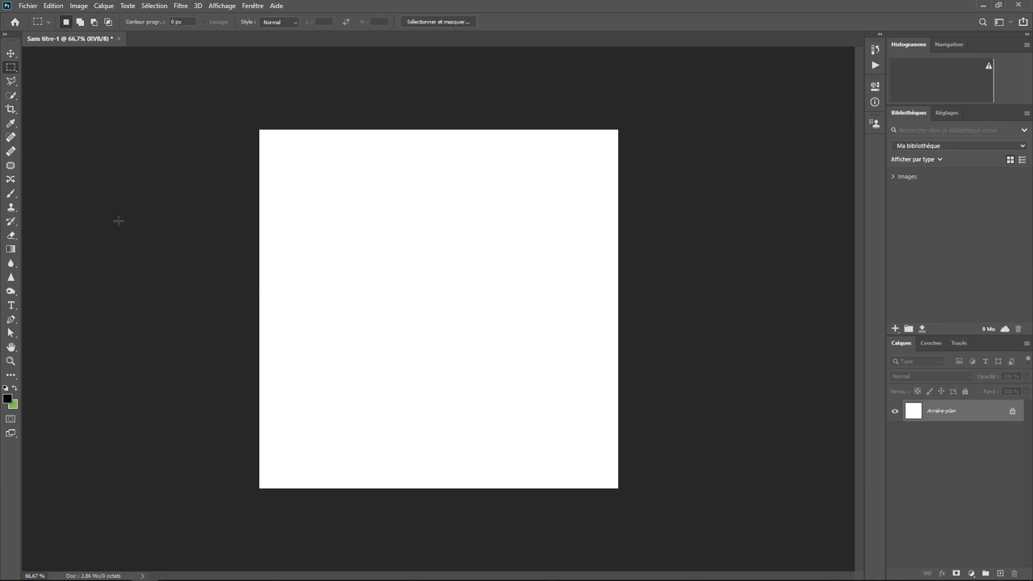
click(11, 212)
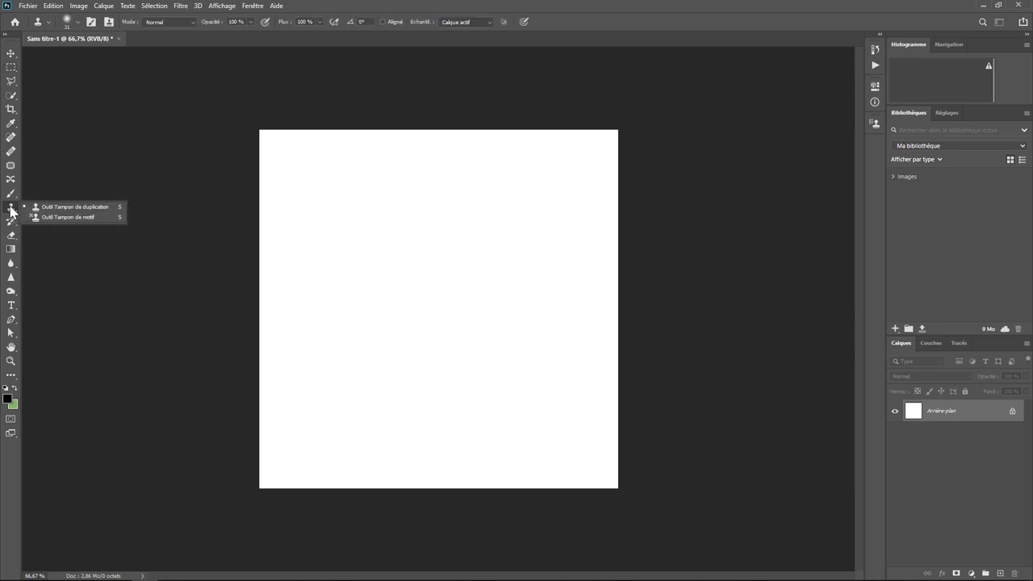
click(63, 217)
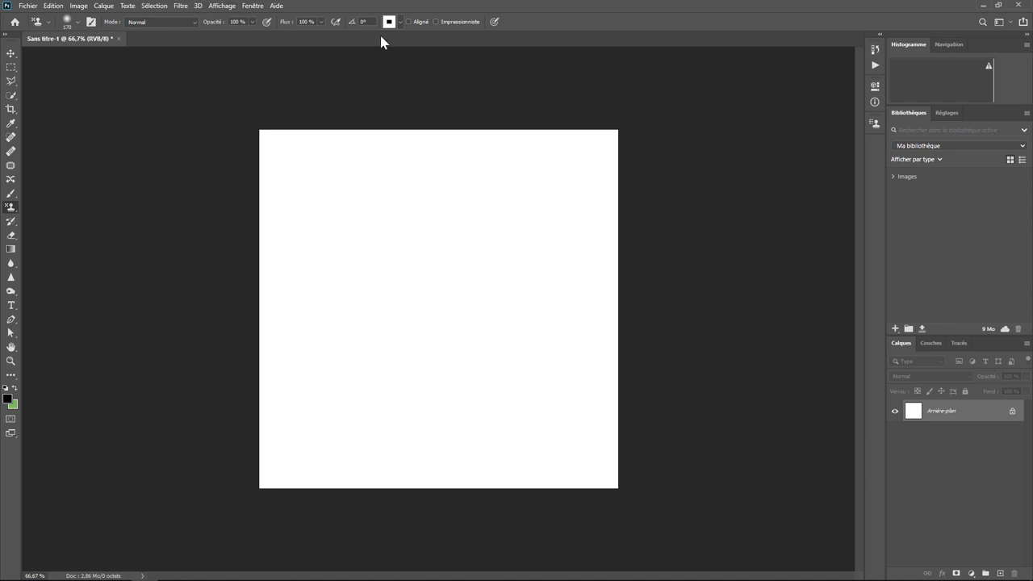
- Choose the triangle pattern for the Pattern Stamp and toggle Aligné
click(400, 22)
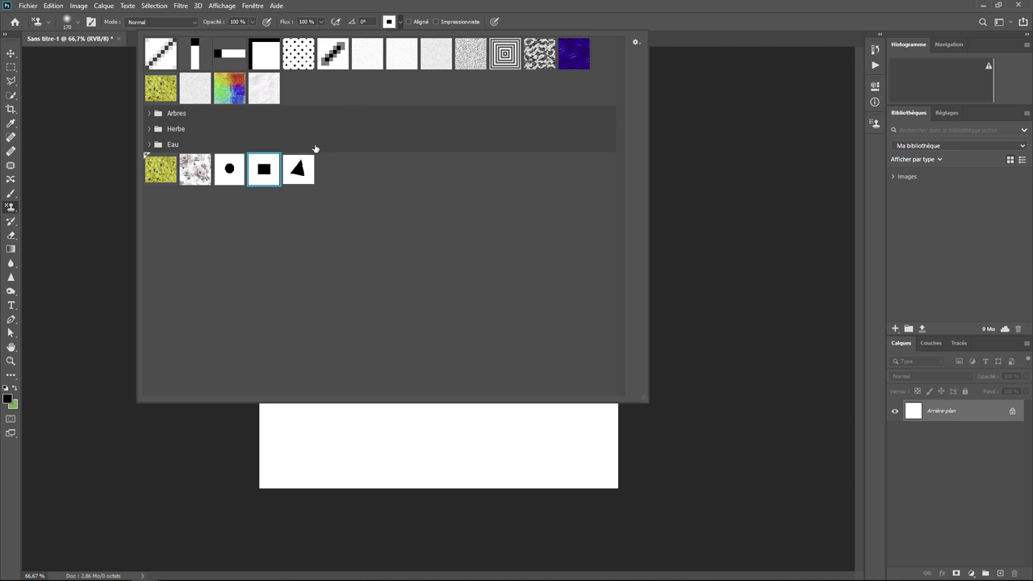
double_click(298, 168)
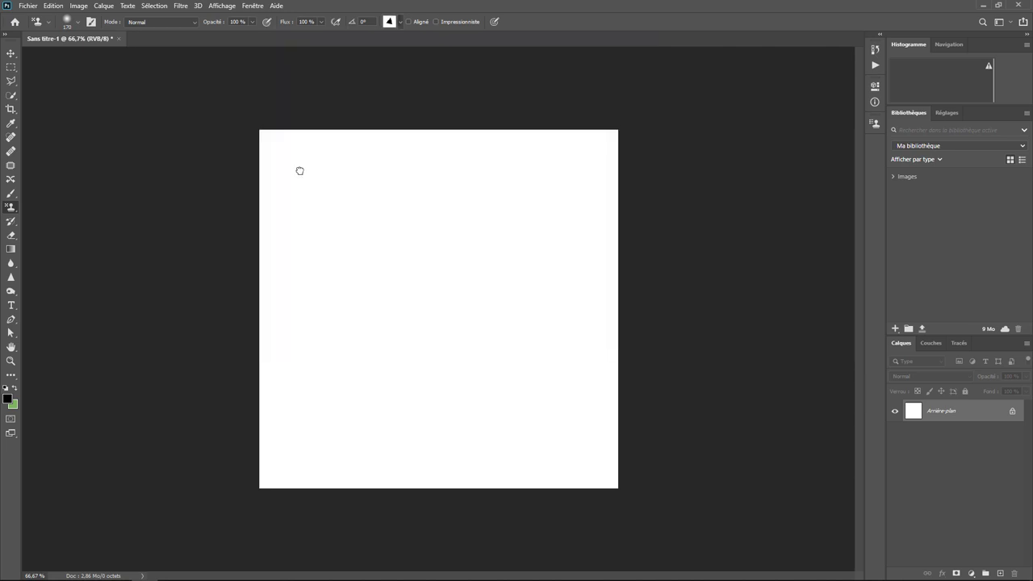
click(409, 23)
- Paint pattern-stamp strokes of black triangles across the canvas's top-left
click(306, 164)
mouse_move(318, 178)
mouse_down()
mouse_move(327, 196)
mouse_move(311, 154)
mouse_move(293, 176)
mouse_up()
mouse_move(360, 195)
mouse_down()
mouse_move(354, 182)
mouse_move(369, 192)
mouse_up()
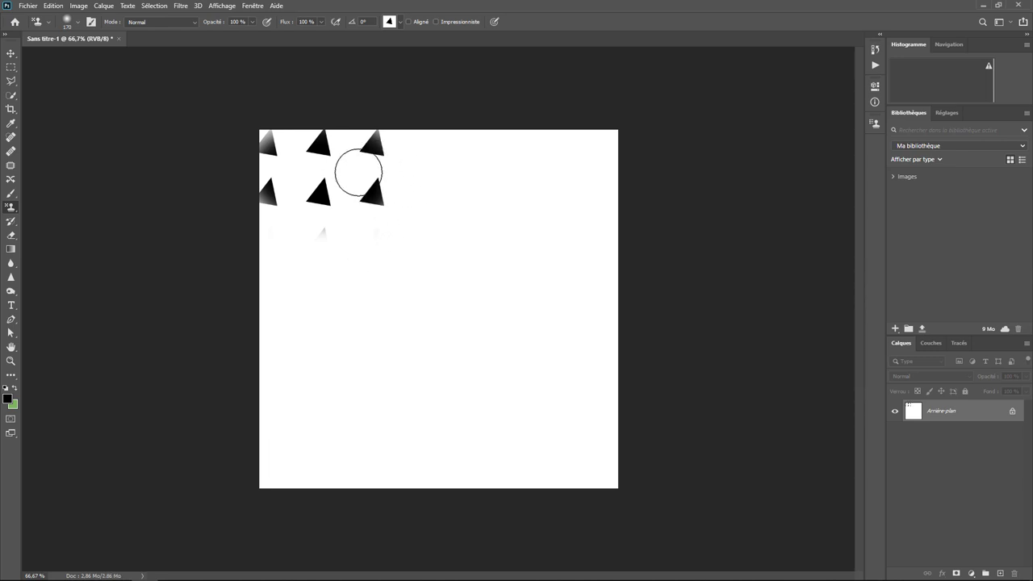
mouse_move(341, 166)
mouse_down()
mouse_move(351, 170)
mouse_move(325, 156)
mouse_move(323, 180)
mouse_move(348, 180)
mouse_move(316, 147)
mouse_move(346, 201)
mouse_move(364, 142)
mouse_move(371, 180)
mouse_move(424, 143)
mouse_move(431, 191)
mouse_move(433, 143)
mouse_move(376, 188)
mouse_up()
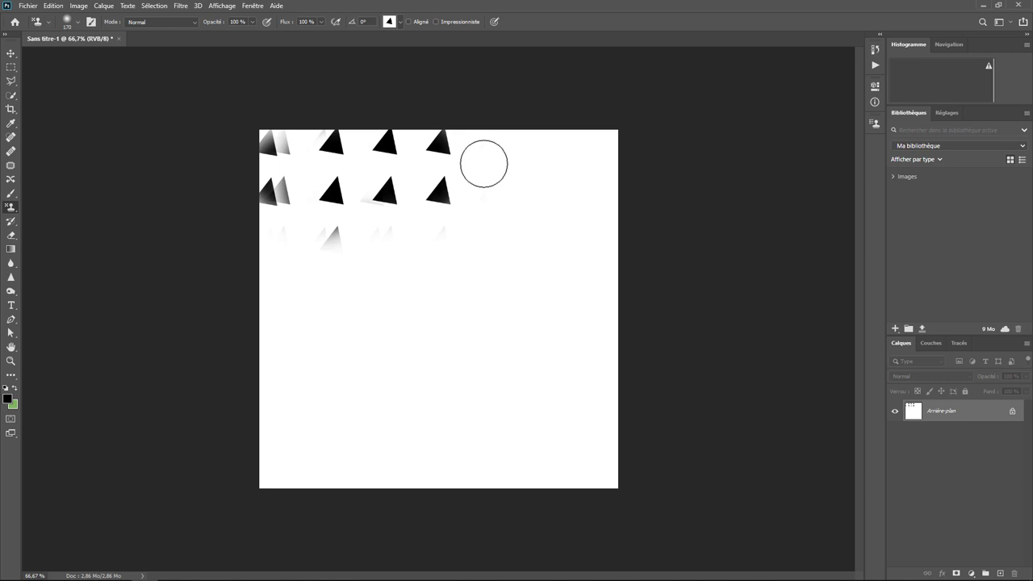
- Paint aligned triangle rows over the canvas, then smear them in Impressionniste mode
click(408, 22)
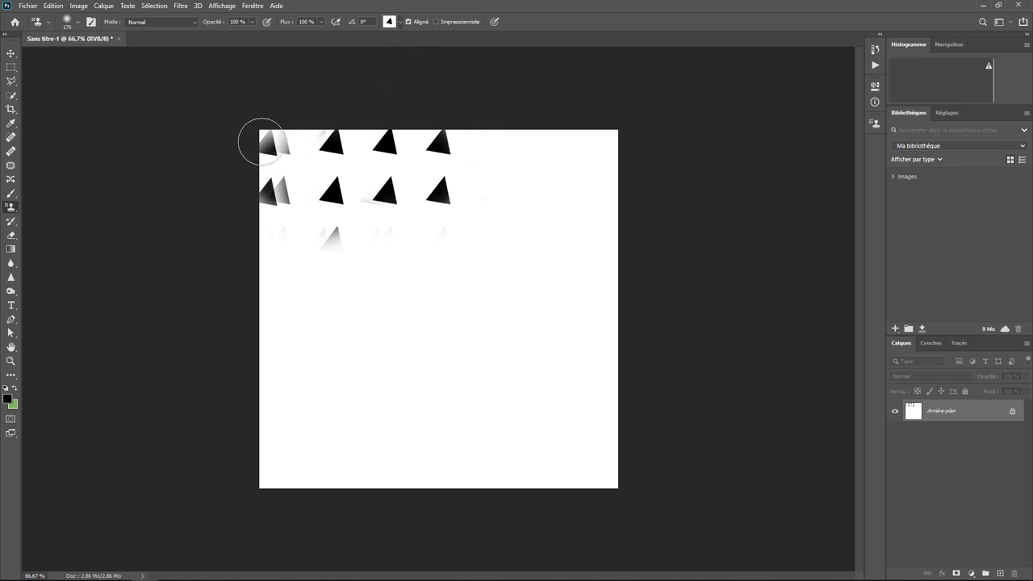
drag(261, 143, 330, 143)
mouse_move(259, 144)
mouse_down()
mouse_move(350, 127)
mouse_move(334, 207)
mouse_move(395, 137)
mouse_move(373, 185)
mouse_move(434, 207)
mouse_move(346, 207)
mouse_move(473, 202)
mouse_move(436, 197)
mouse_move(498, 150)
mouse_move(496, 215)
mouse_move(268, 249)
mouse_up()
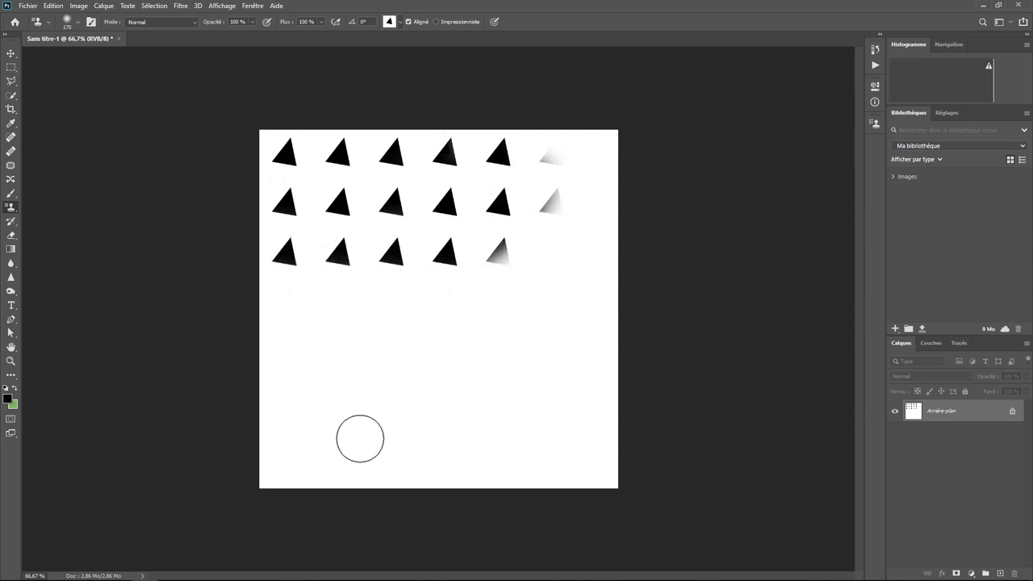
mouse_move(289, 459)
mouse_down()
mouse_move(310, 443)
mouse_move(272, 461)
mouse_move(421, 459)
mouse_move(298, 454)
mouse_move(281, 272)
mouse_move(339, 275)
mouse_move(344, 423)
mouse_move(399, 376)
mouse_move(403, 283)
mouse_move(442, 446)
mouse_move(463, 293)
mouse_move(562, 153)
mouse_move(616, 189)
mouse_move(516, 293)
mouse_move(576, 350)
mouse_move(611, 350)
mouse_move(547, 332)
mouse_move(595, 363)
mouse_move(592, 412)
mouse_move(484, 406)
mouse_move(584, 441)
mouse_move(557, 477)
mouse_move(452, 489)
mouse_move(276, 450)
mouse_up()
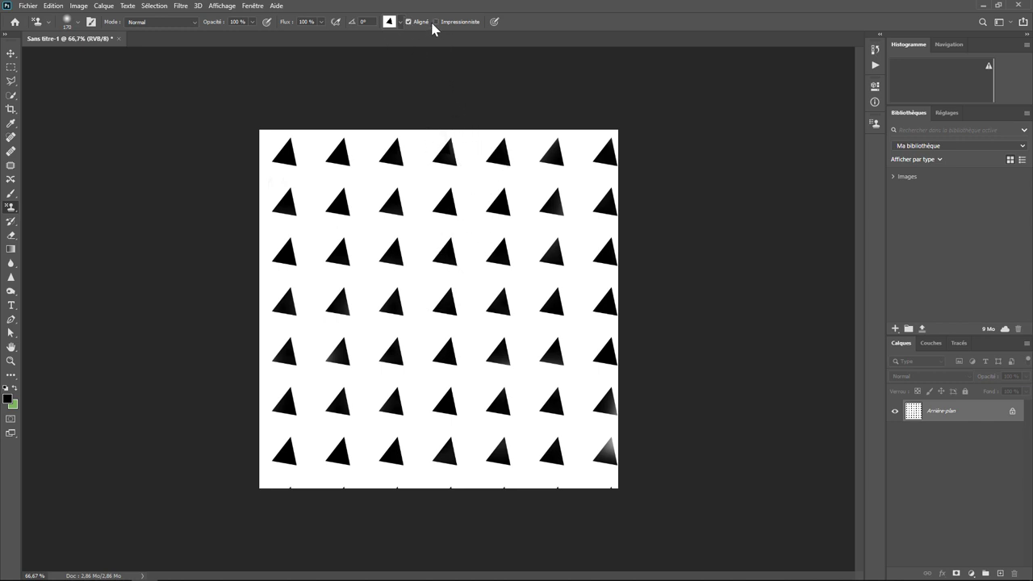
click(436, 22)
mouse_move(270, 151)
mouse_down()
mouse_move(534, 148)
mouse_move(348, 180)
mouse_move(604, 126)
mouse_move(549, 206)
mouse_move(598, 290)
mouse_move(459, 290)
mouse_move(509, 272)
mouse_move(318, 238)
mouse_move(260, 214)
mouse_move(572, 261)
mouse_move(447, 314)
mouse_move(601, 314)
mouse_move(547, 360)
mouse_move(414, 383)
mouse_move(290, 379)
mouse_move(385, 335)
mouse_move(573, 282)
mouse_move(491, 330)
mouse_move(602, 348)
mouse_move(597, 469)
mouse_move(557, 380)
mouse_move(501, 427)
mouse_move(302, 466)
mouse_move(413, 364)
mouse_move(261, 376)
mouse_move(379, 461)
mouse_move(308, 330)
mouse_move(454, 288)
mouse_move(413, 332)
mouse_move(320, 230)
mouse_move(273, 236)
mouse_move(428, 295)
mouse_move(599, 212)
mouse_move(501, 243)
mouse_up()
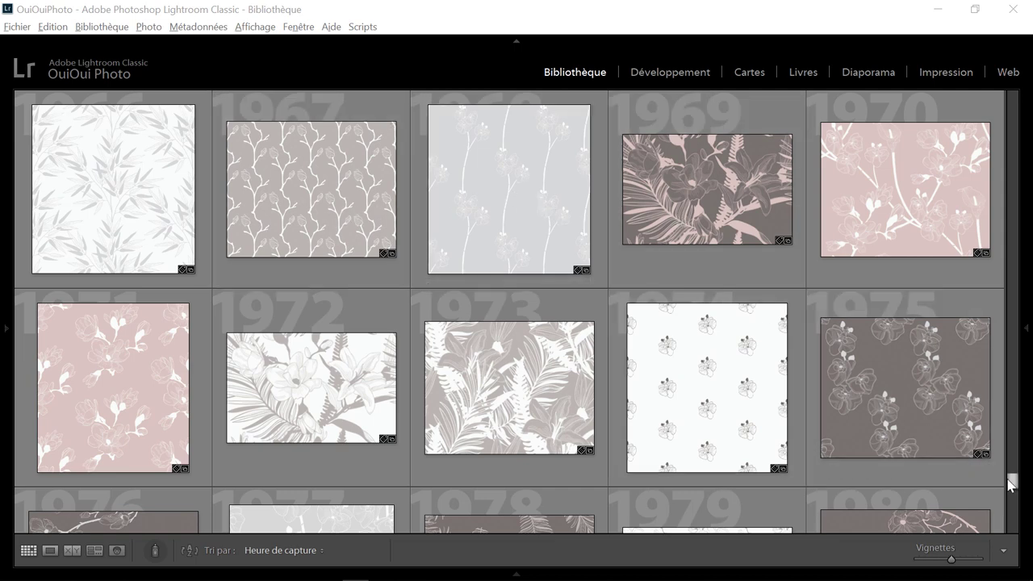
- Open the blue rose photo p (20).jpg as the original in Adobe Photoshop 2020
mouse_move(1010, 482)
mouse_down()
mouse_move(1012, 405)
mouse_move(1013, 417)
mouse_up()
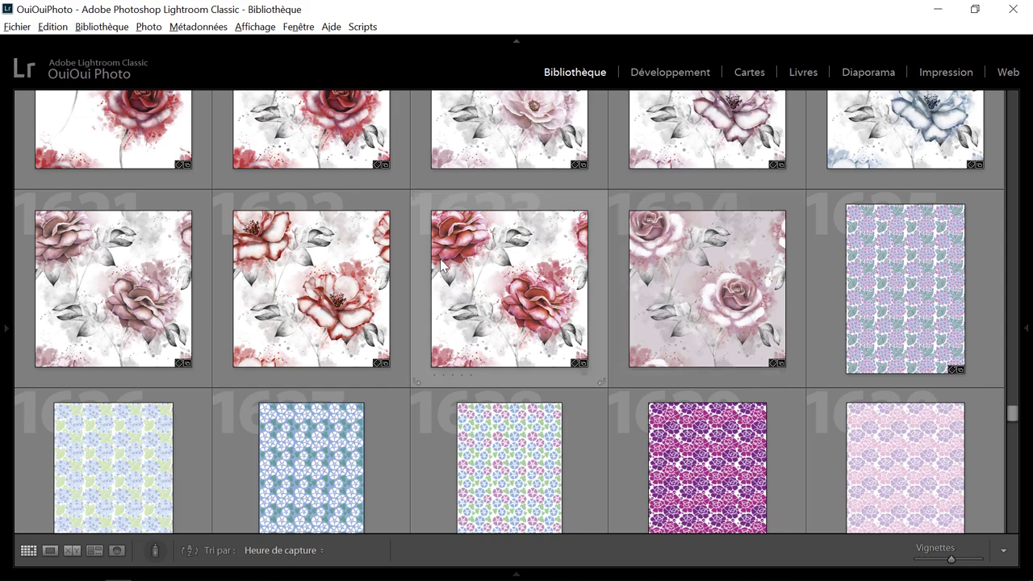
scroll(443, 262, up, 2)
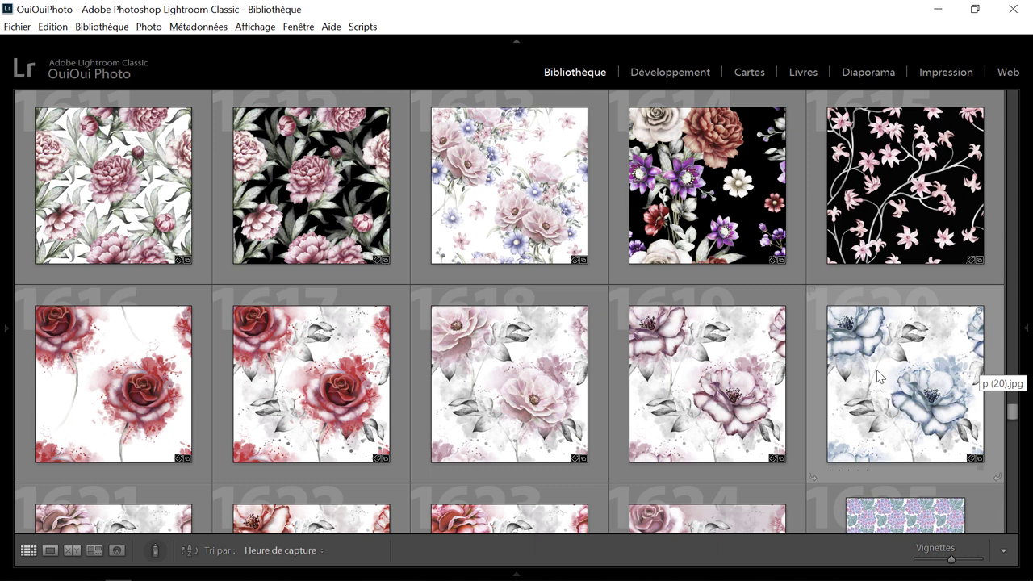
right_click(878, 376)
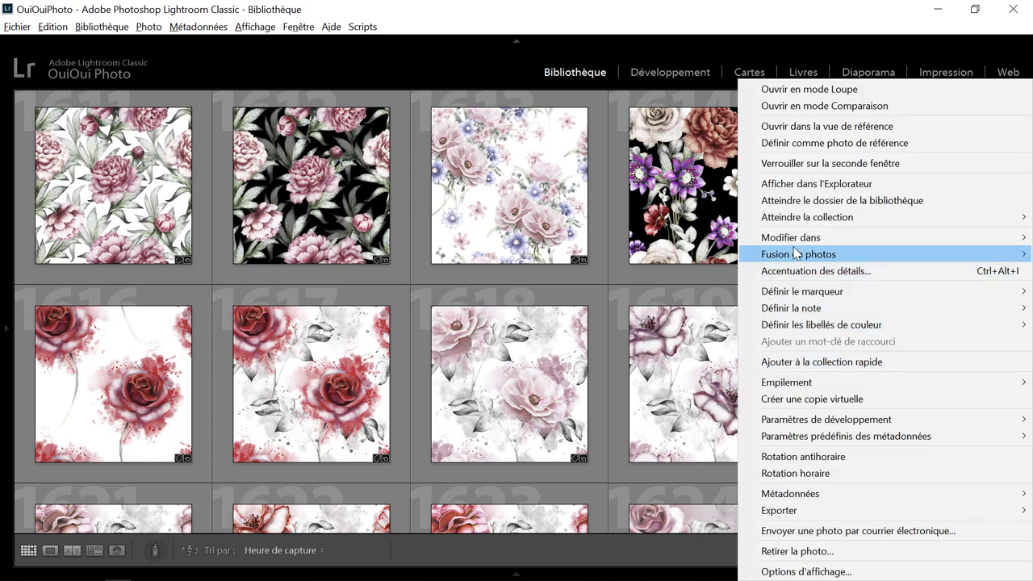
mouse_move(791, 237)
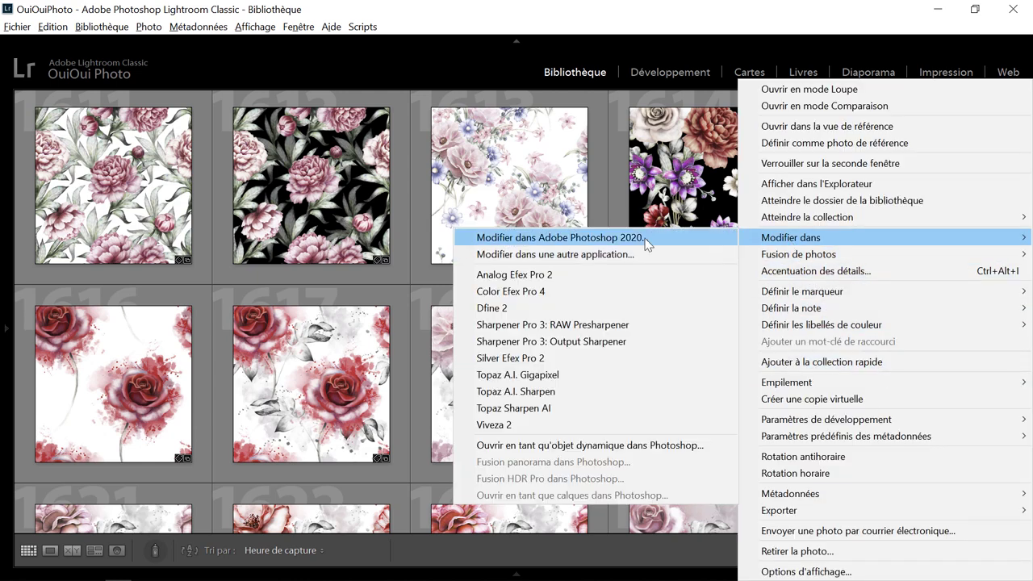
click(644, 237)
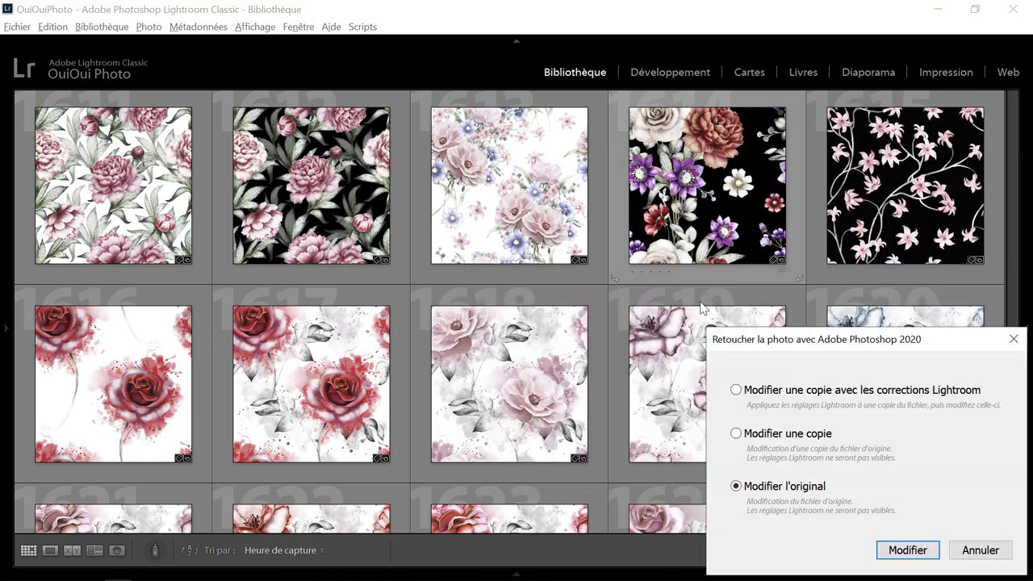
click(926, 552)
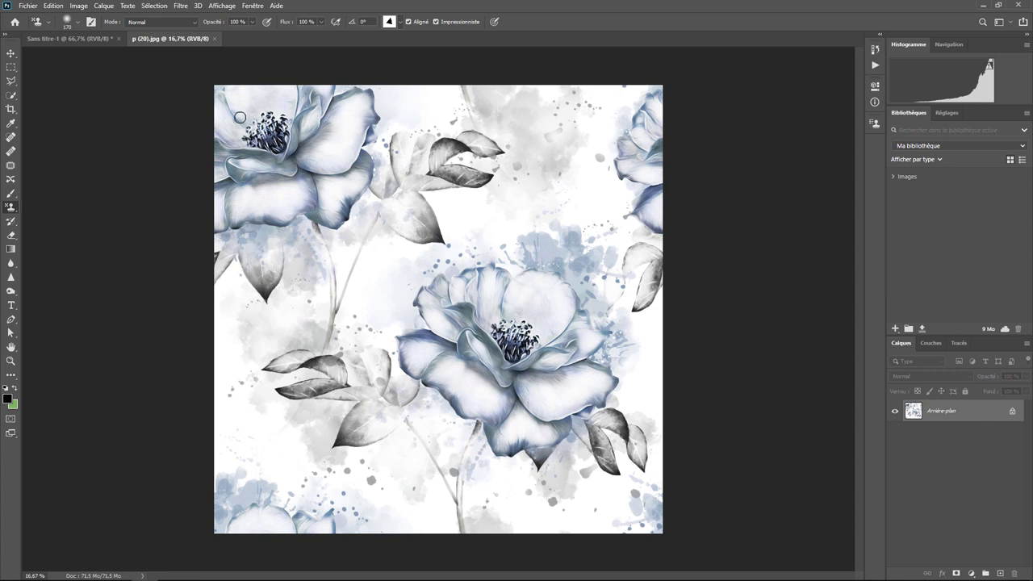
- Resize the rose image to 200 × 200 px and zoom in on it
click(79, 6)
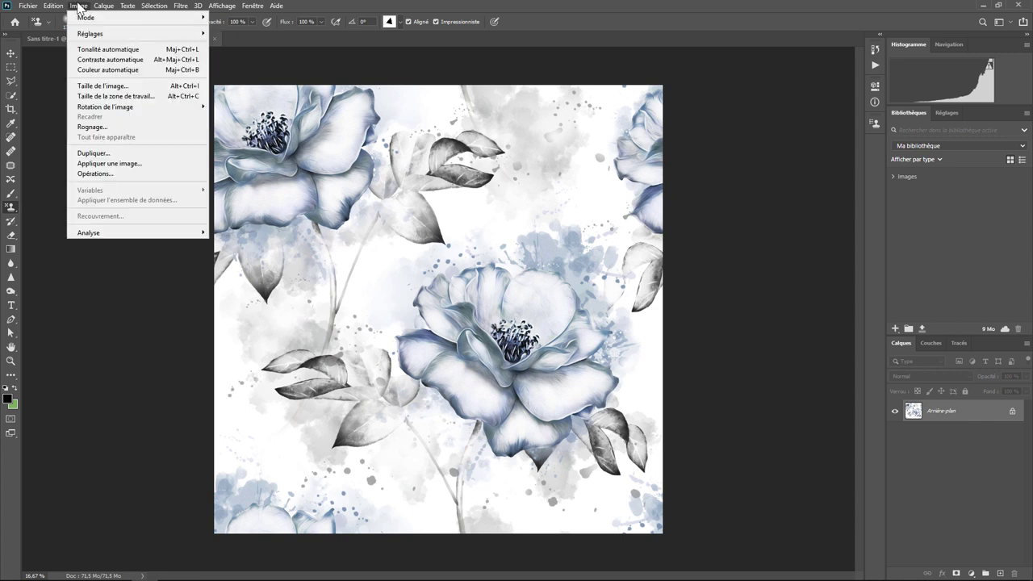
click(102, 86)
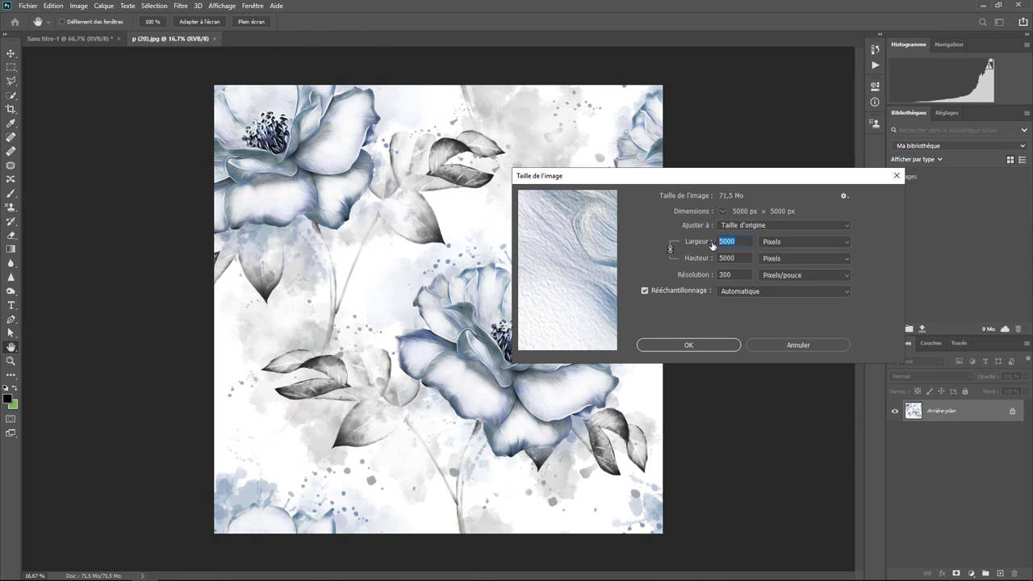
text(20)
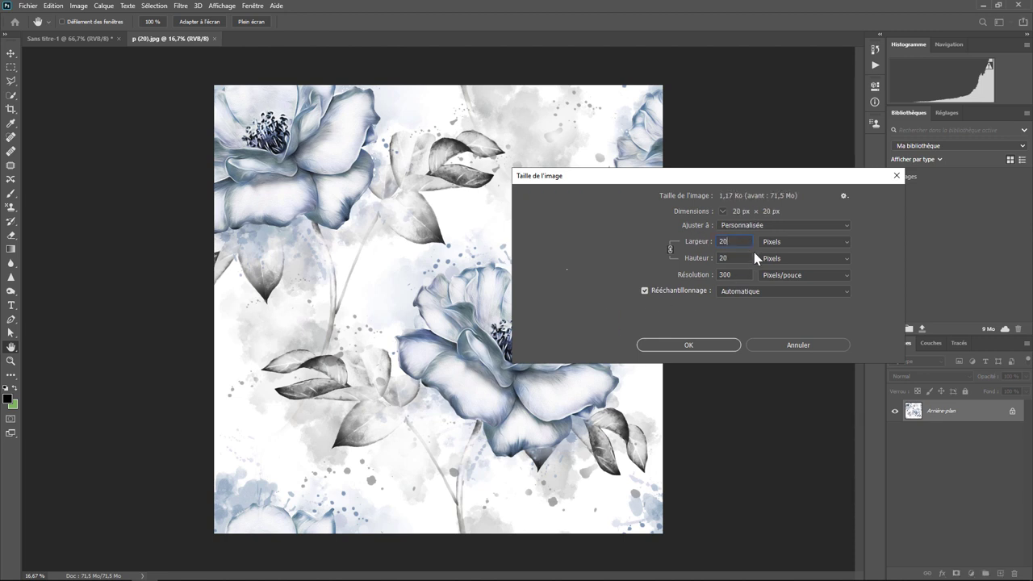
text(0)
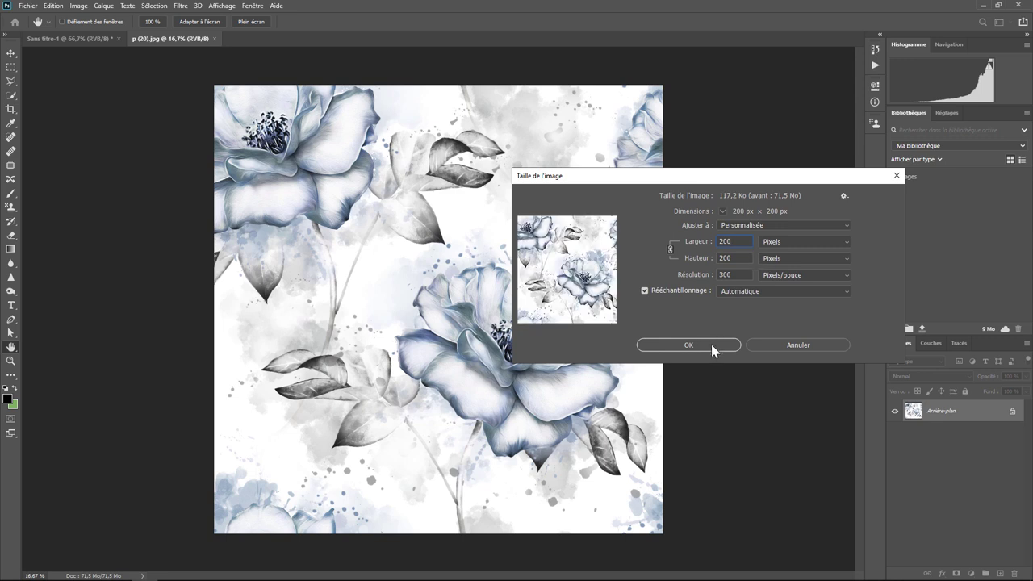
click(710, 344)
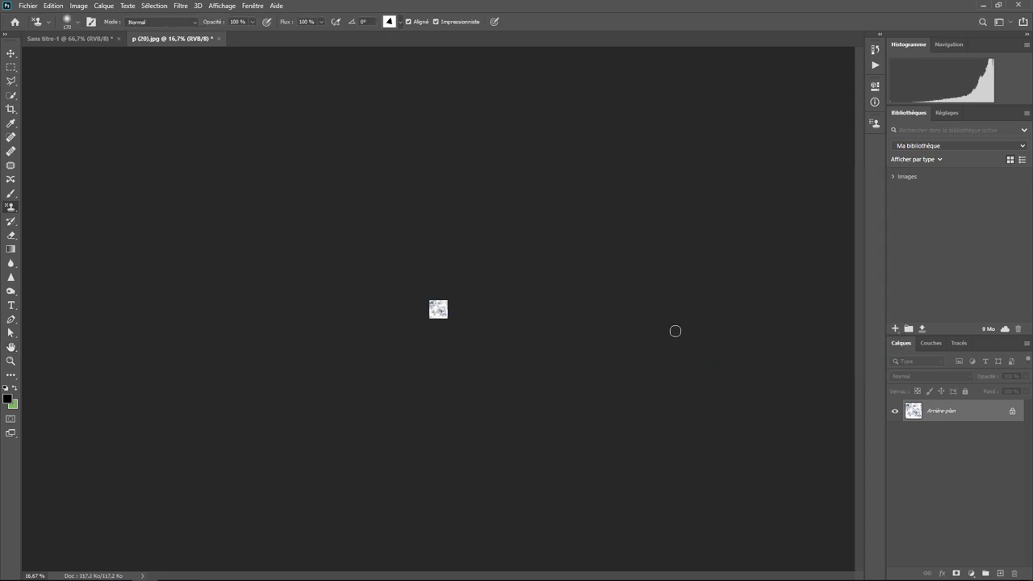
scroll(675, 331, up, 1)
scroll(676, 331, up, 2)
scroll(675, 331, up, 2)
scroll(676, 331, up, 1)
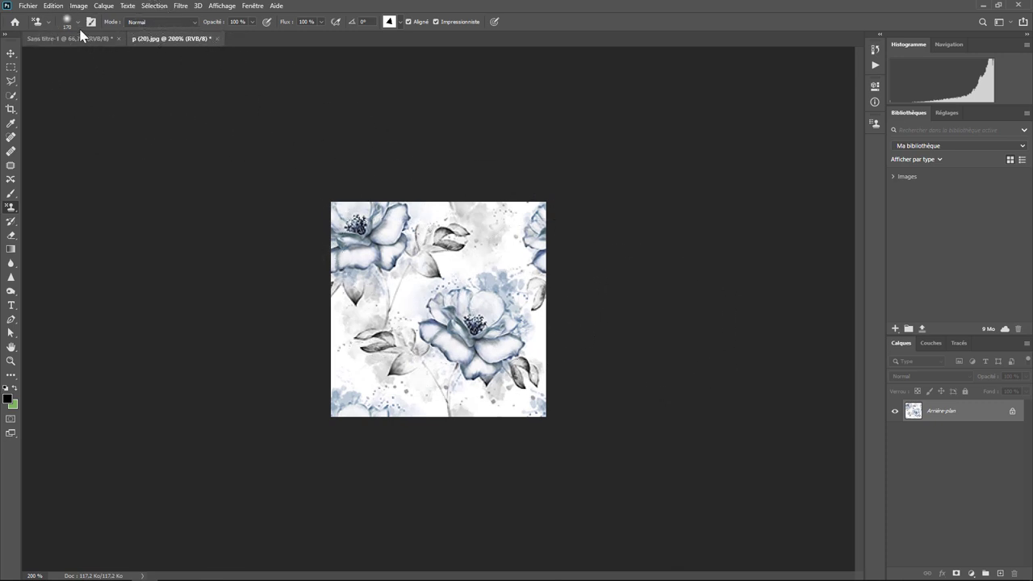
click(54, 8)
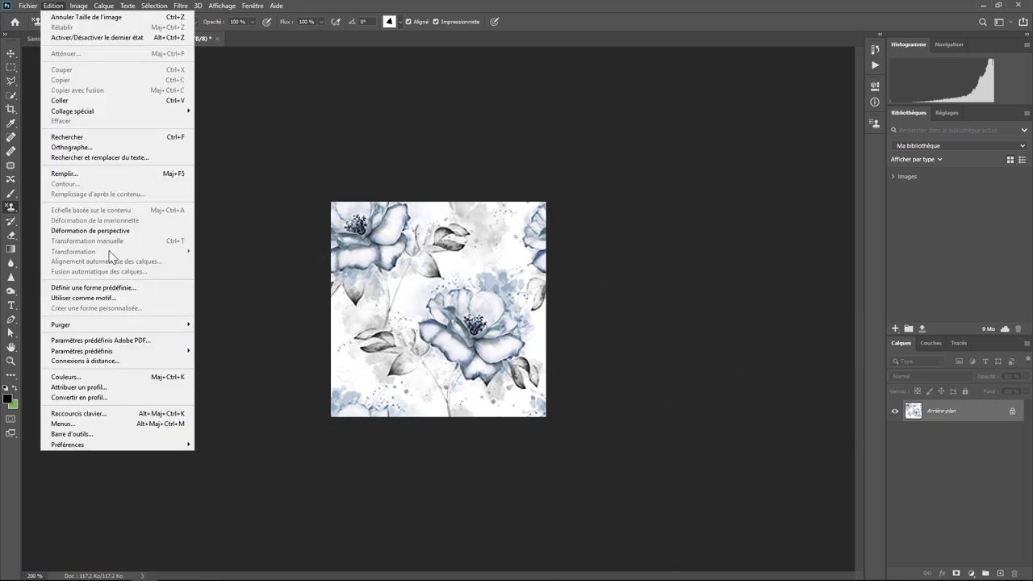
- Define the 200 px rose image as pattern 'Fleur Bleu' and return to Sans titre-1
click(111, 299)
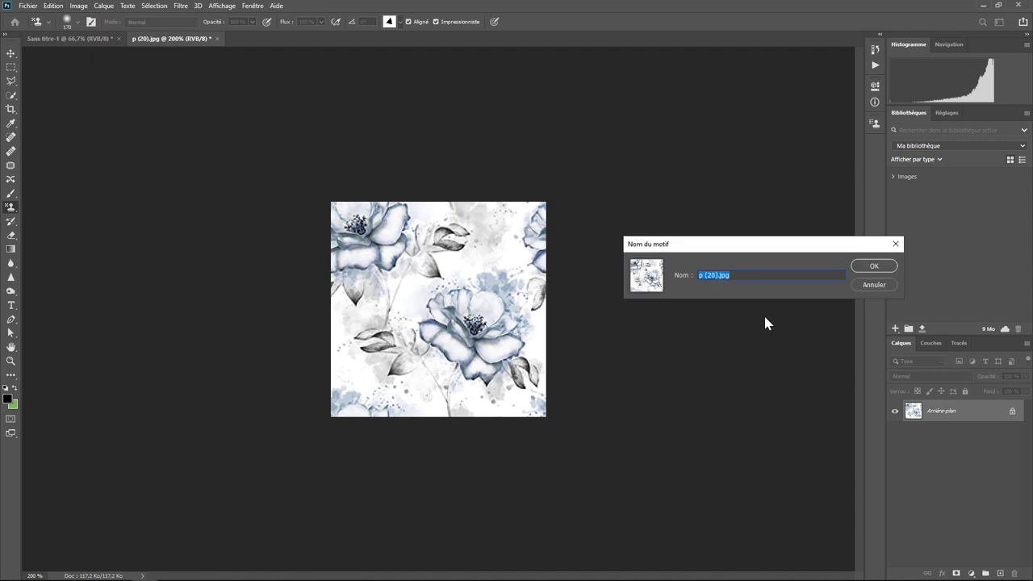
text(Fleur )
text(Bleu)
click(872, 269)
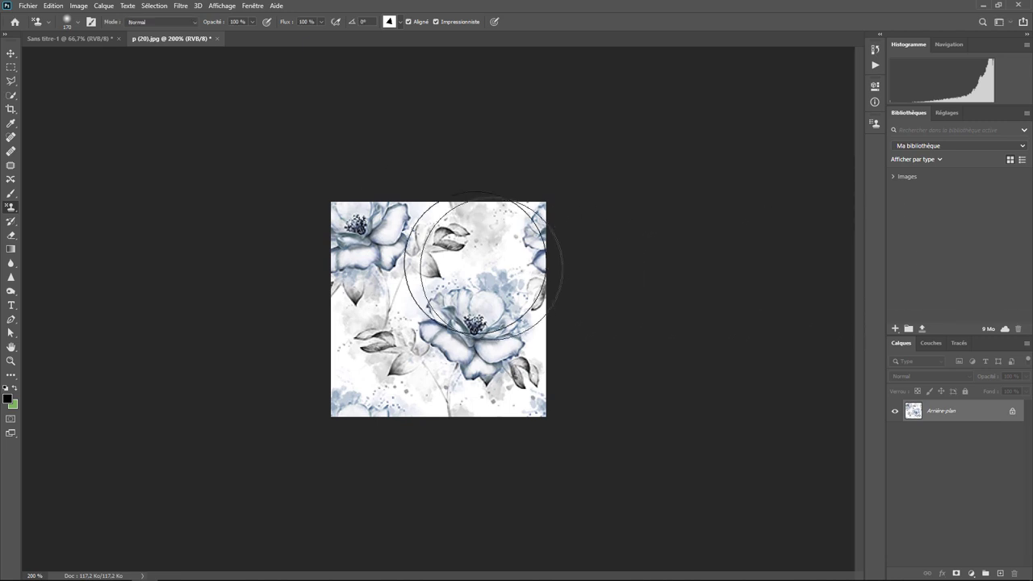
click(78, 42)
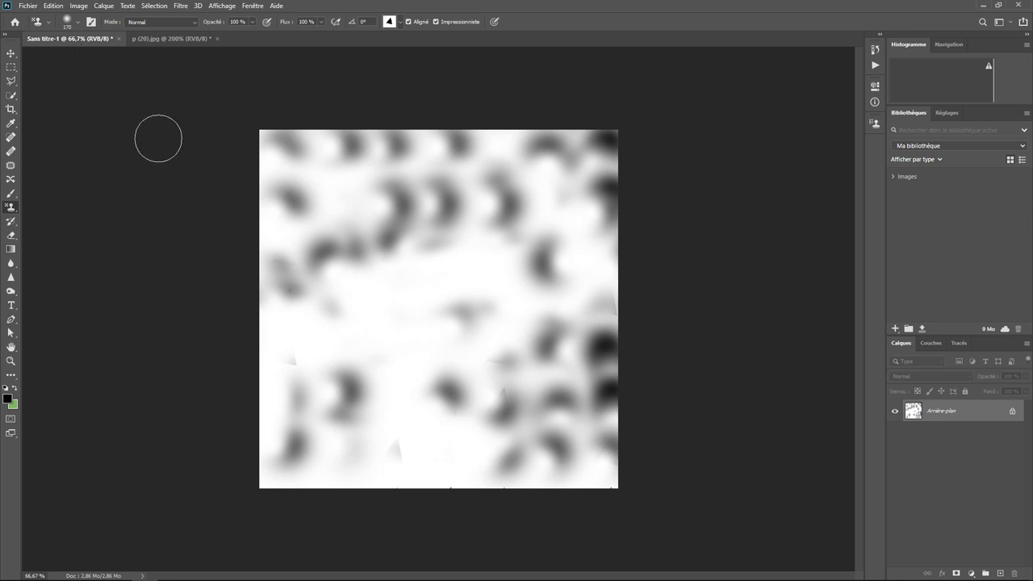
- Fill the Sans titre-1 canvas edge to edge with the custom circles-and-squares pattern
click(53, 5)
click(75, 173)
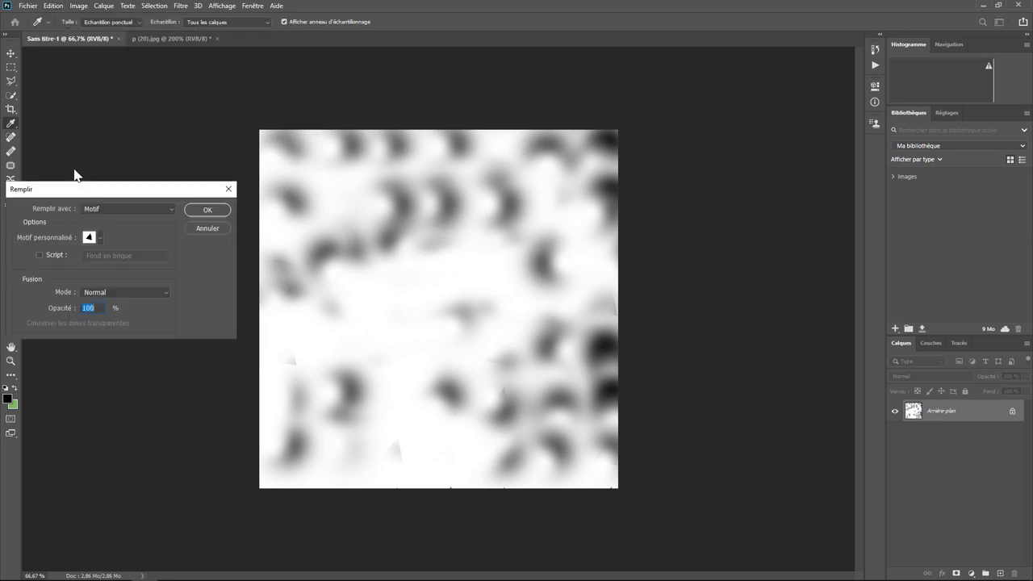
click(100, 236)
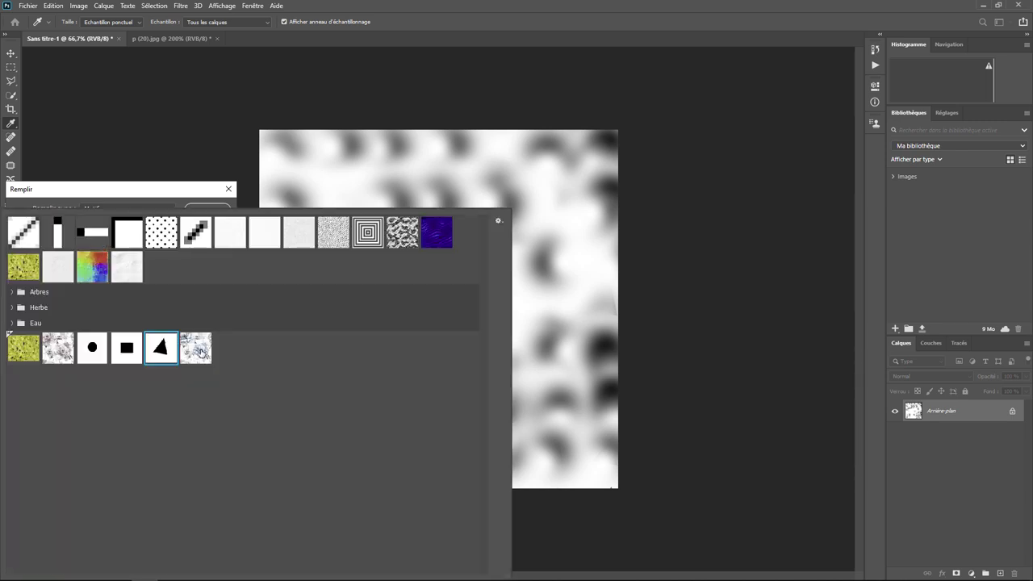
double_click(200, 351)
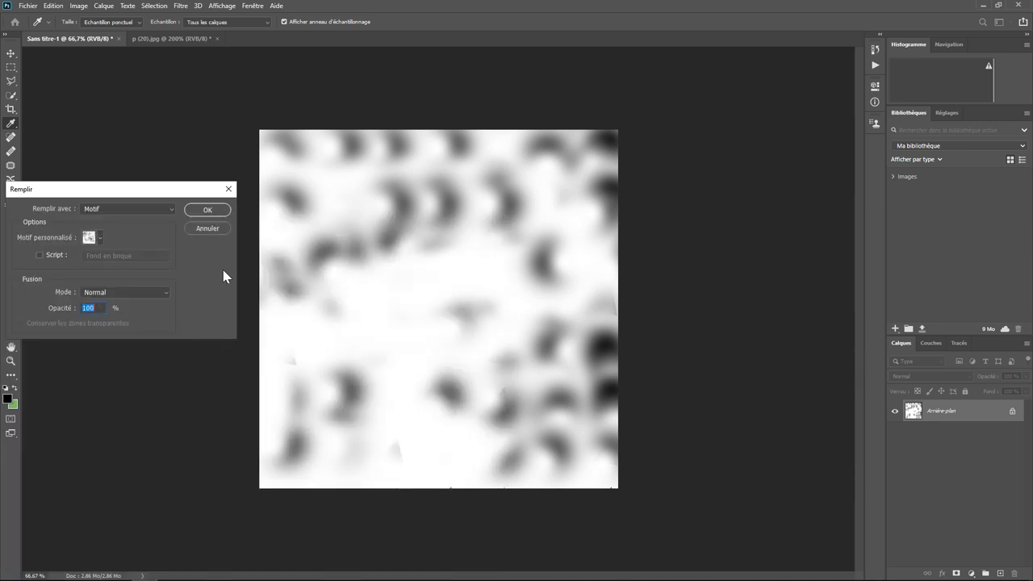
click(208, 210)
key(s)
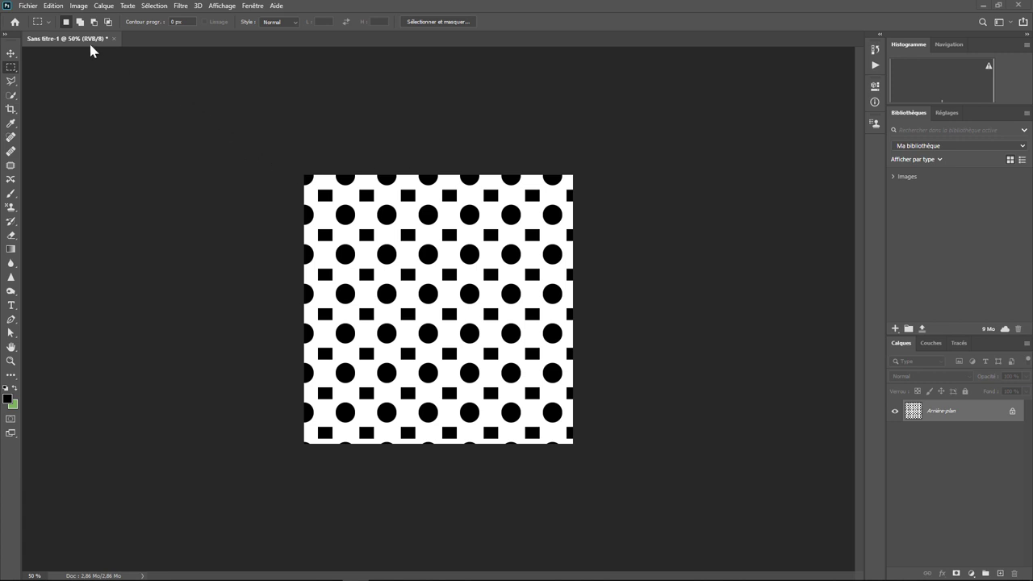
- Fill the canvas with White to clear the pattern, then add an empty layer, Calque 1
click(55, 7)
click(73, 173)
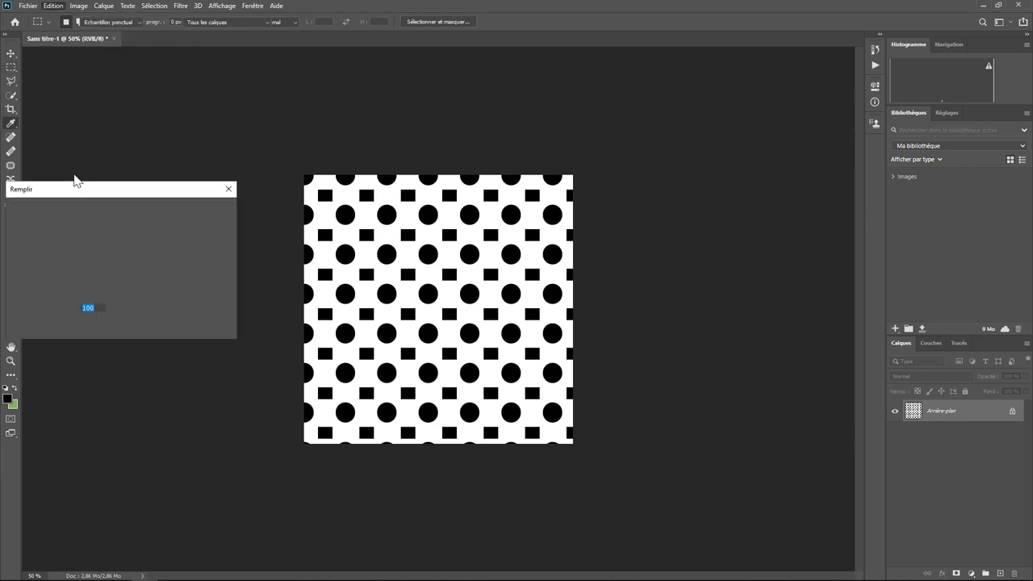
click(169, 208)
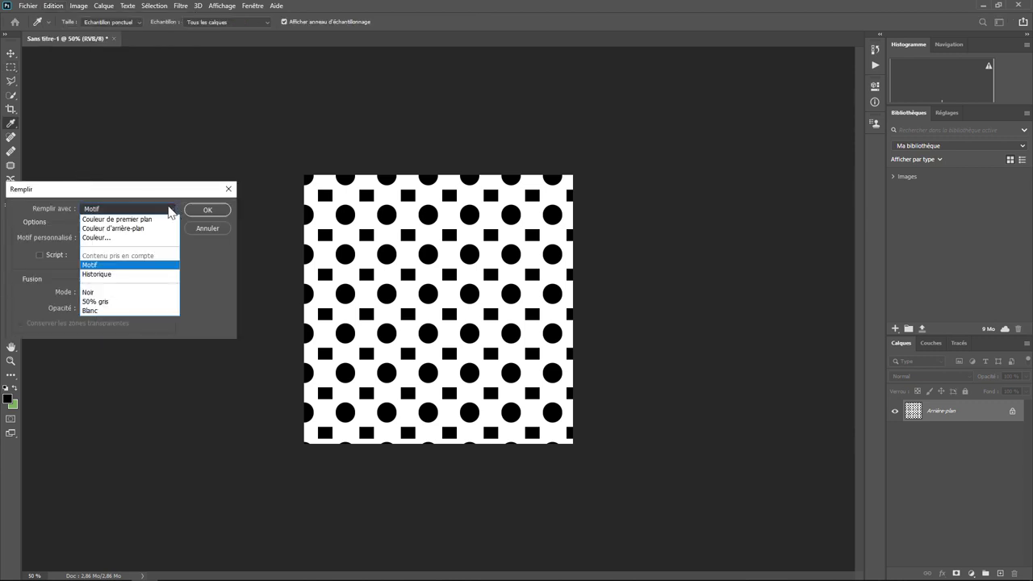
click(115, 310)
click(198, 230)
key(m)
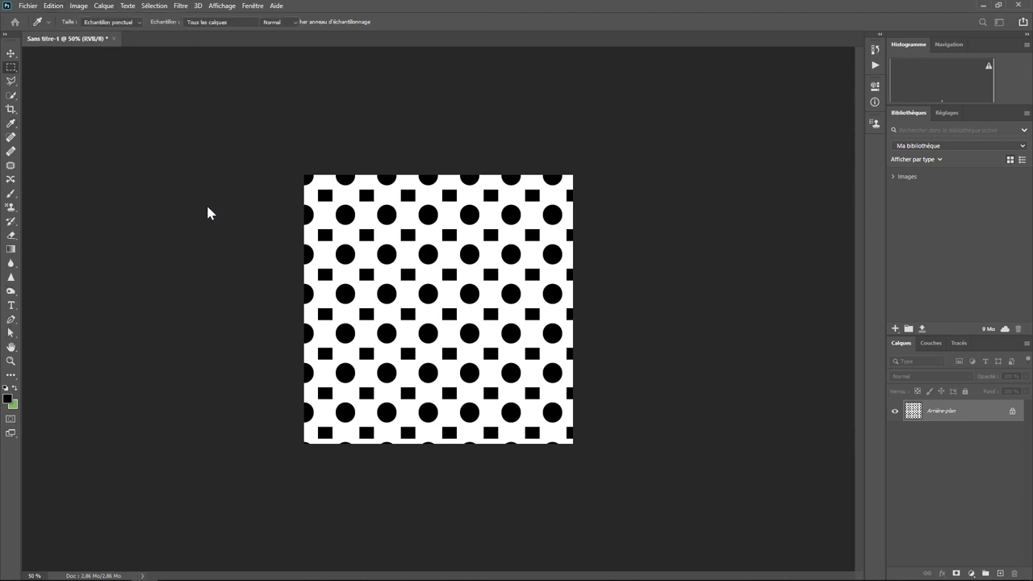
click(999, 571)
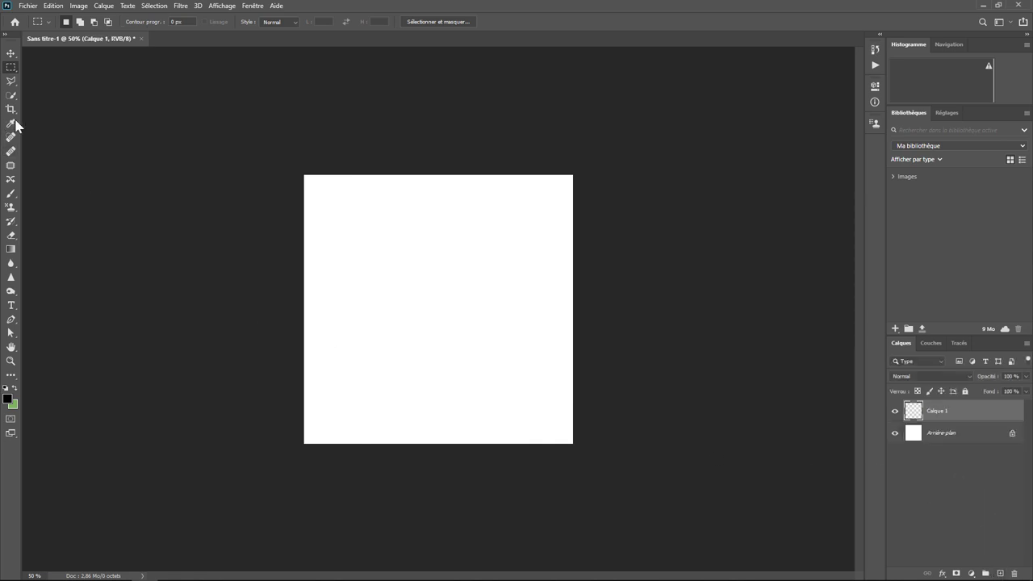
- Draw a small circular selection near the canvas's upper left with the Elliptical Marquee tool
right_click(10, 67)
click(54, 78)
mouse_move(345, 232)
mouse_down()
mouse_move(410, 241)
mouse_move(361, 256)
mouse_up()
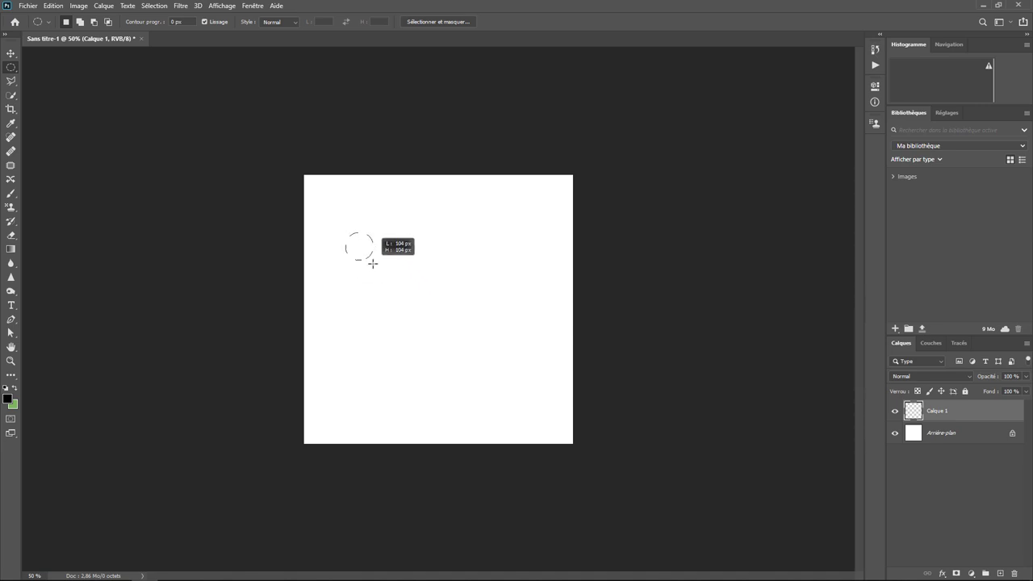
drag(360, 256, 368, 262)
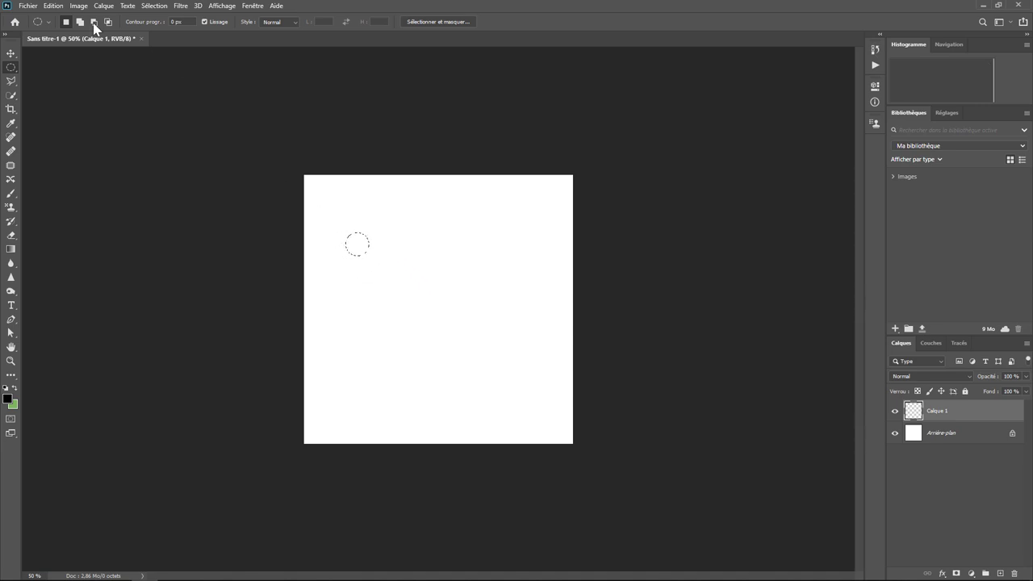
- Fill the circular selection with Black on Calque 1
click(53, 5)
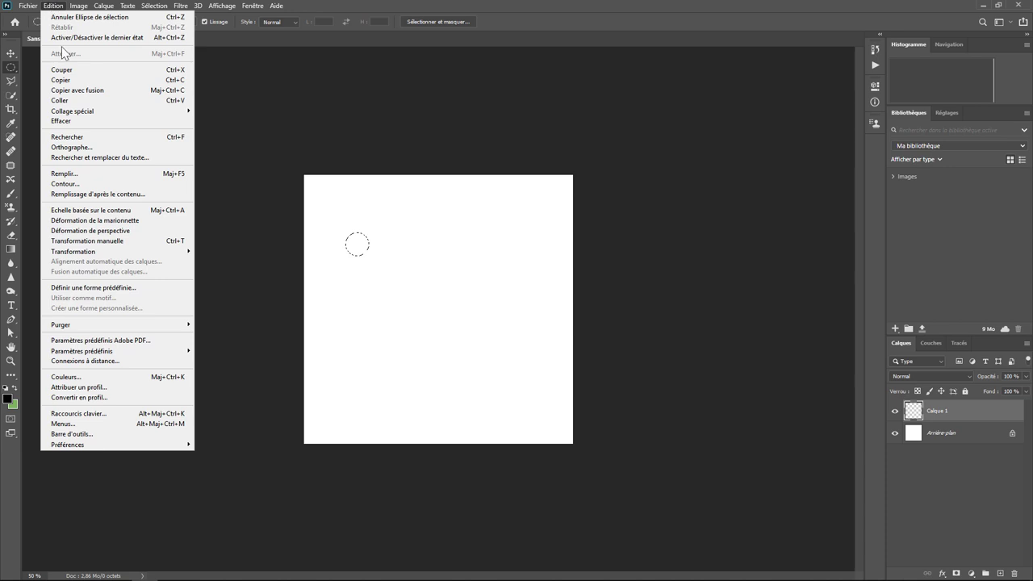
click(89, 173)
click(158, 211)
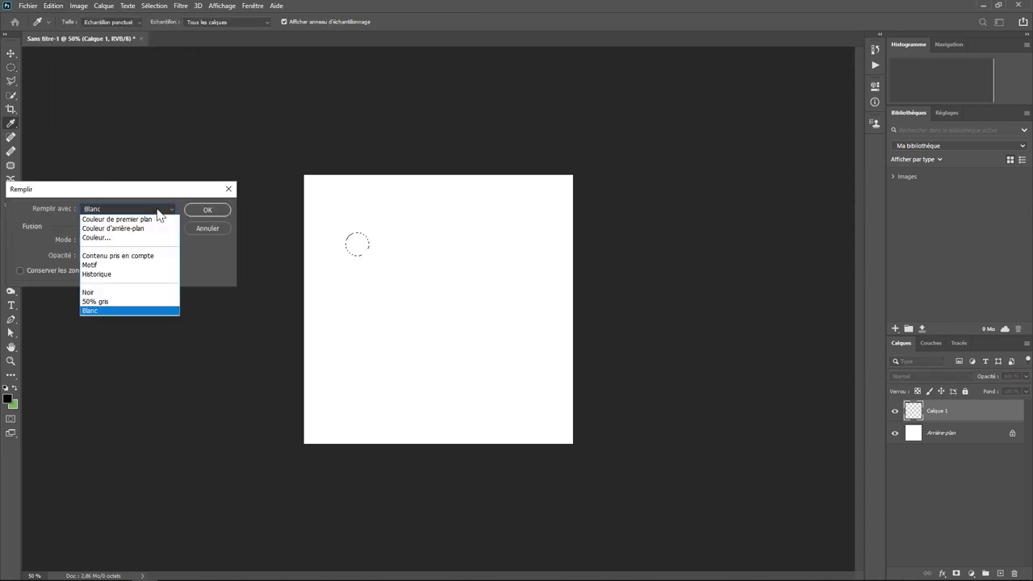
click(105, 292)
click(205, 211)
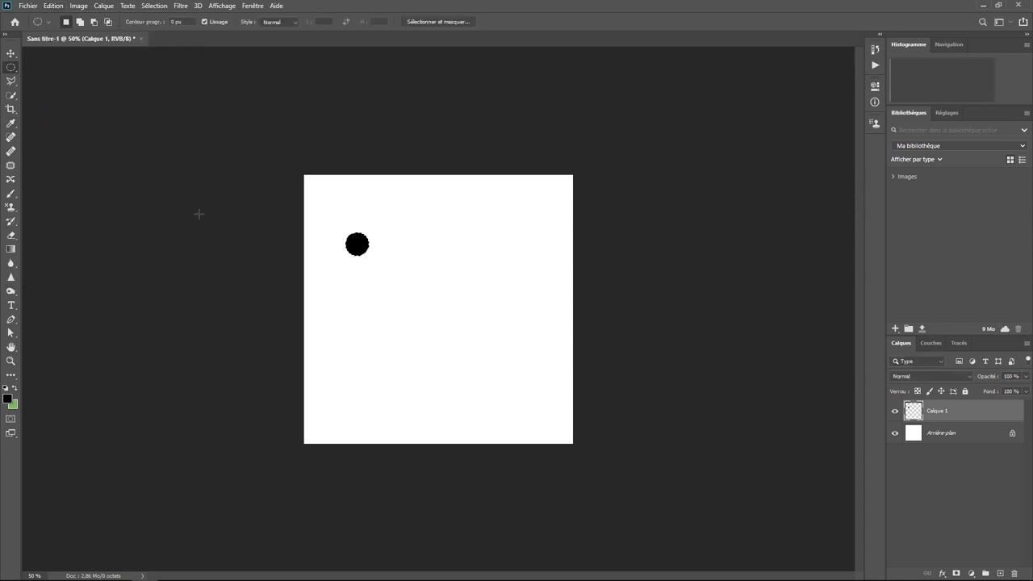
right_click(951, 413)
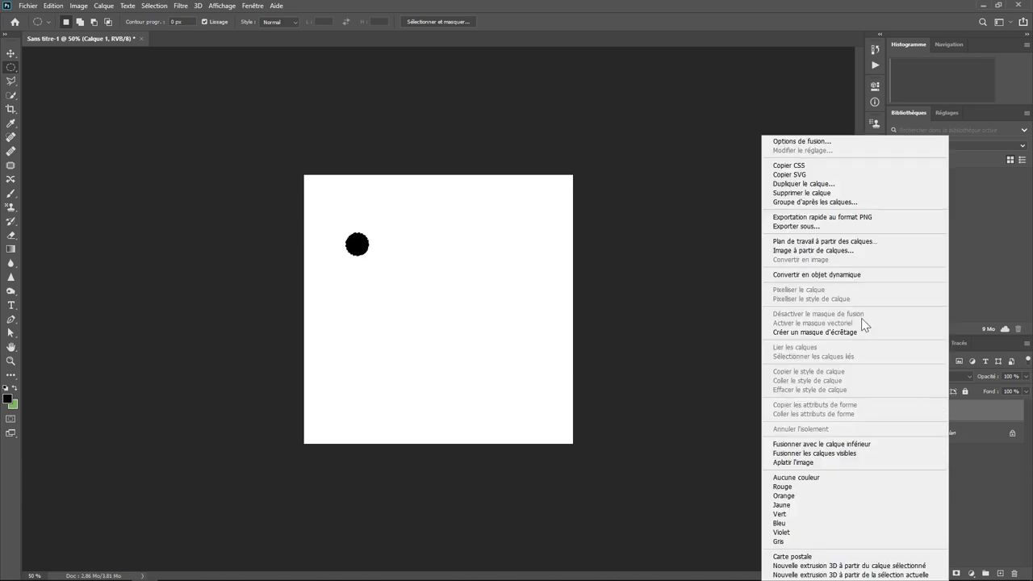
- Duplicate the circle layer and align the copy directly below the original circle
click(805, 184)
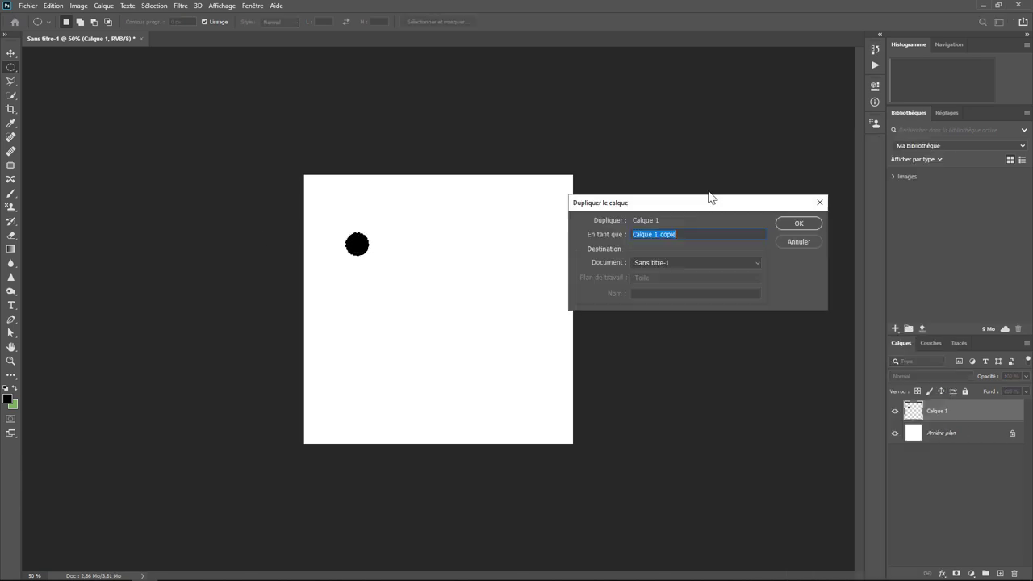
click(790, 224)
click(10, 53)
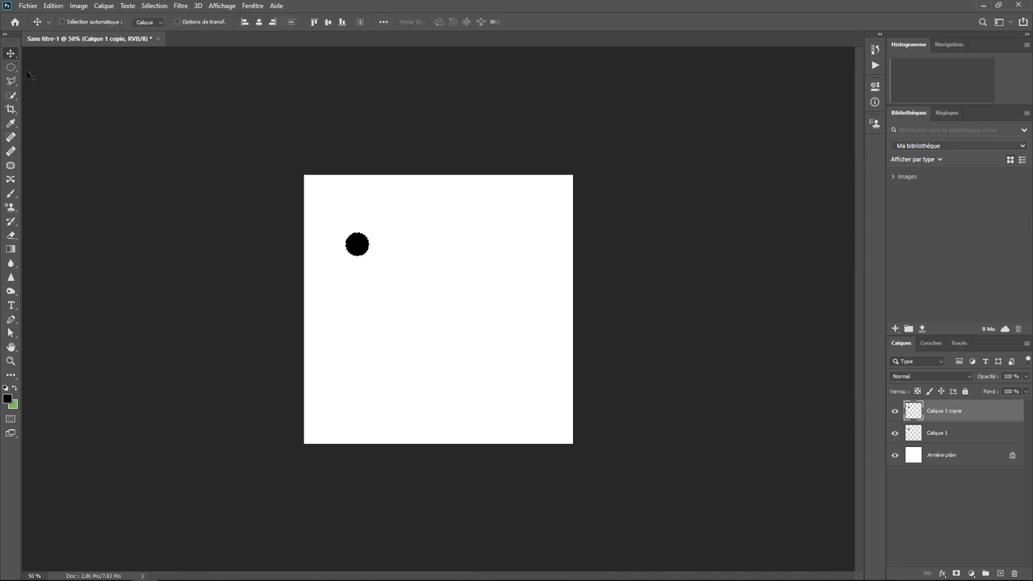
mouse_move(359, 256)
mouse_down()
mouse_move(360, 302)
mouse_move(355, 293)
mouse_up()
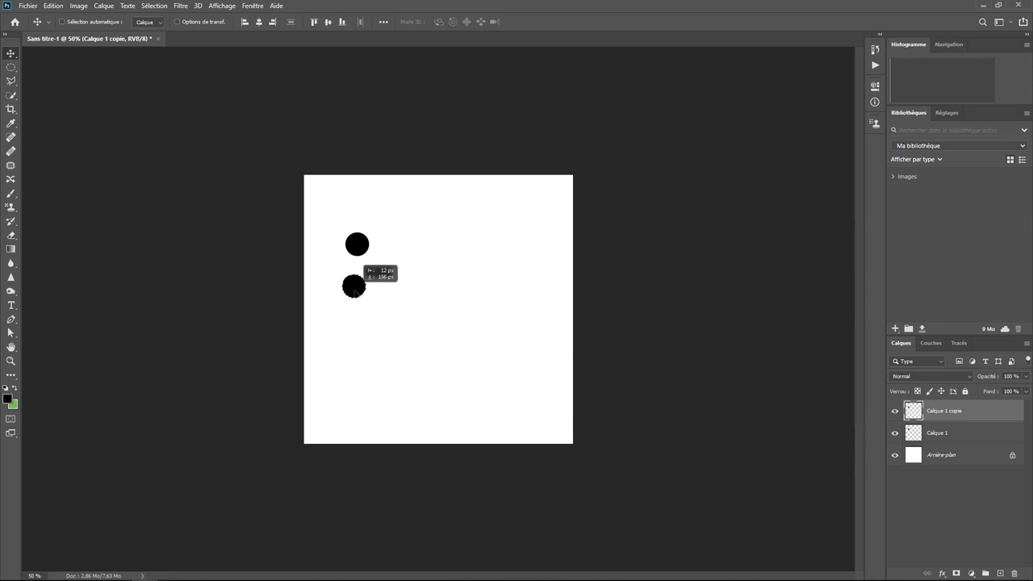
drag(355, 293, 360, 293)
key(ctrl+plus)
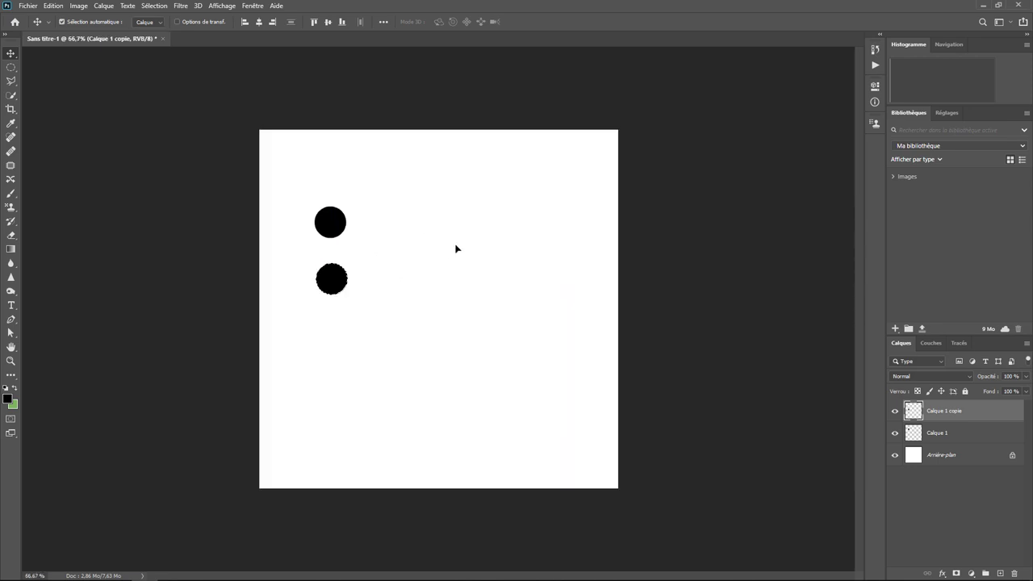
key(ctrl+plus)
key(ctrl+plus)
key(ctrl+plus)
drag(338, 258, 727, 506)
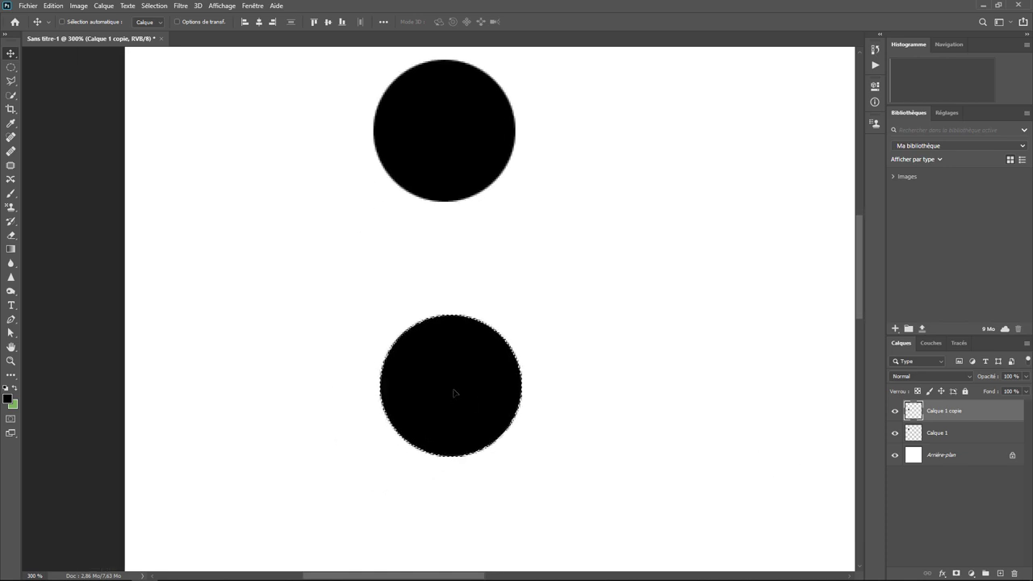
drag(453, 393, 449, 397)
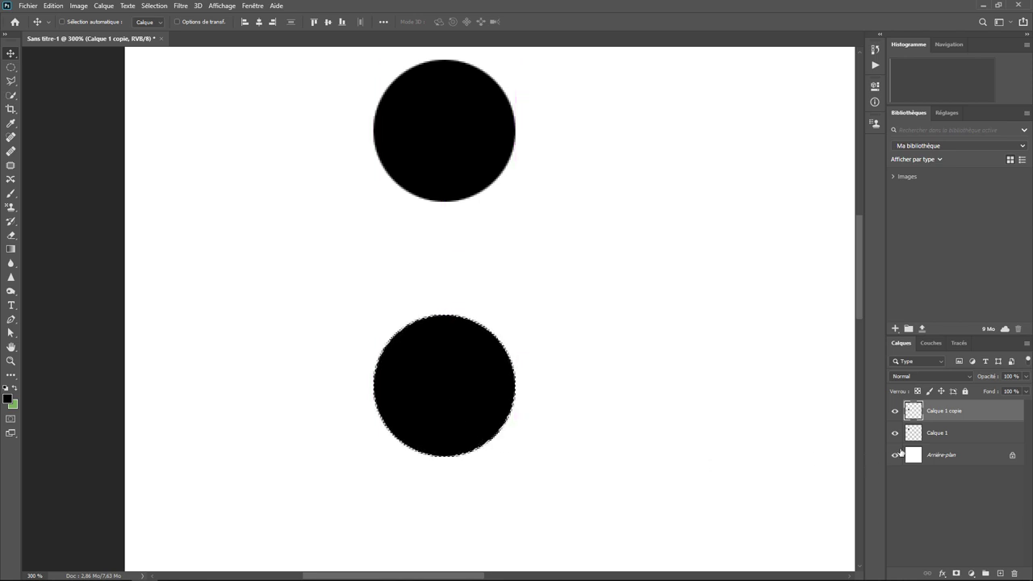
- Duplicate two more circles, placing them lower right and upper right to complete the 2×2 grid
right_click(945, 413)
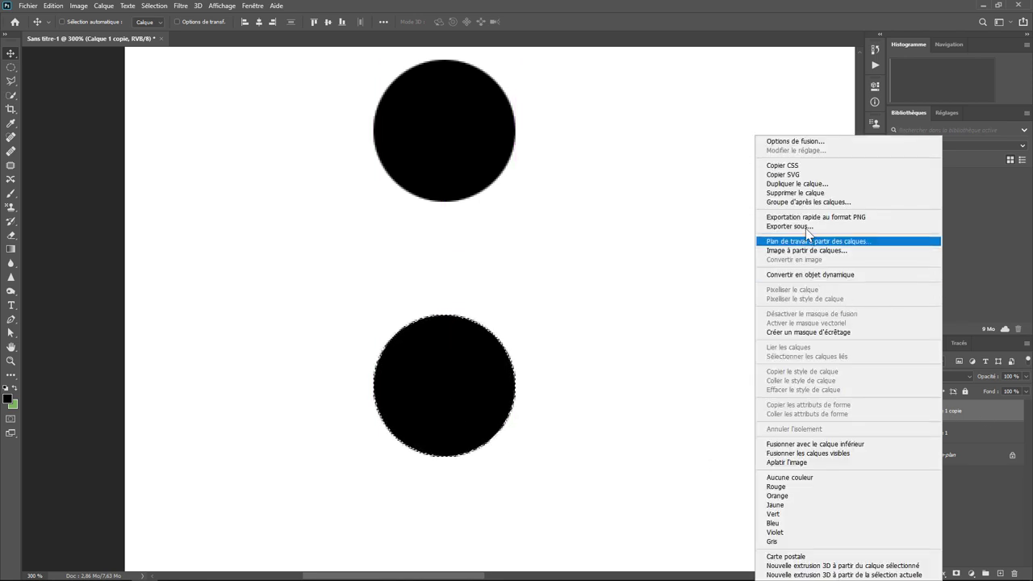
click(797, 183)
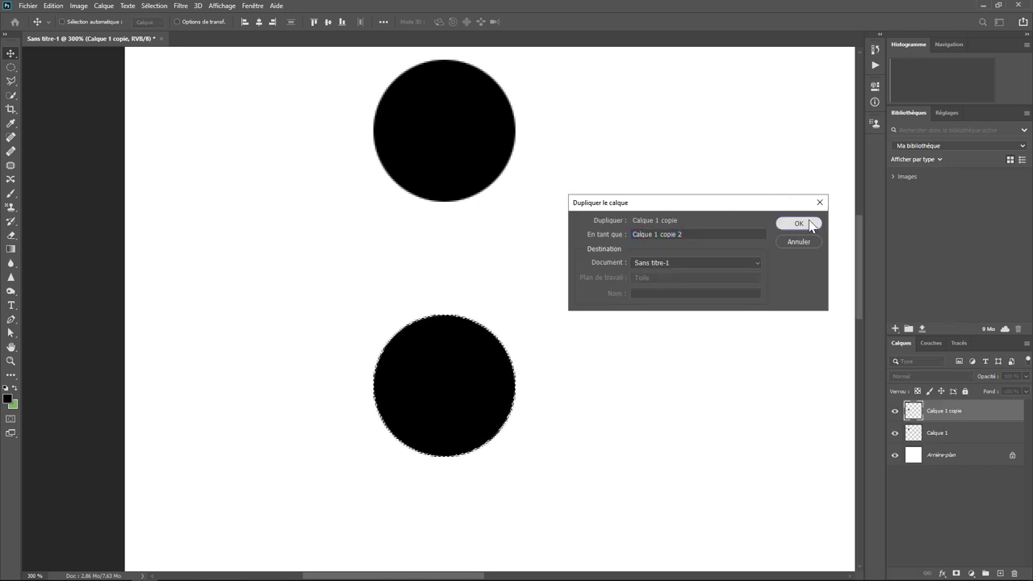
click(797, 223)
drag(463, 389, 705, 393)
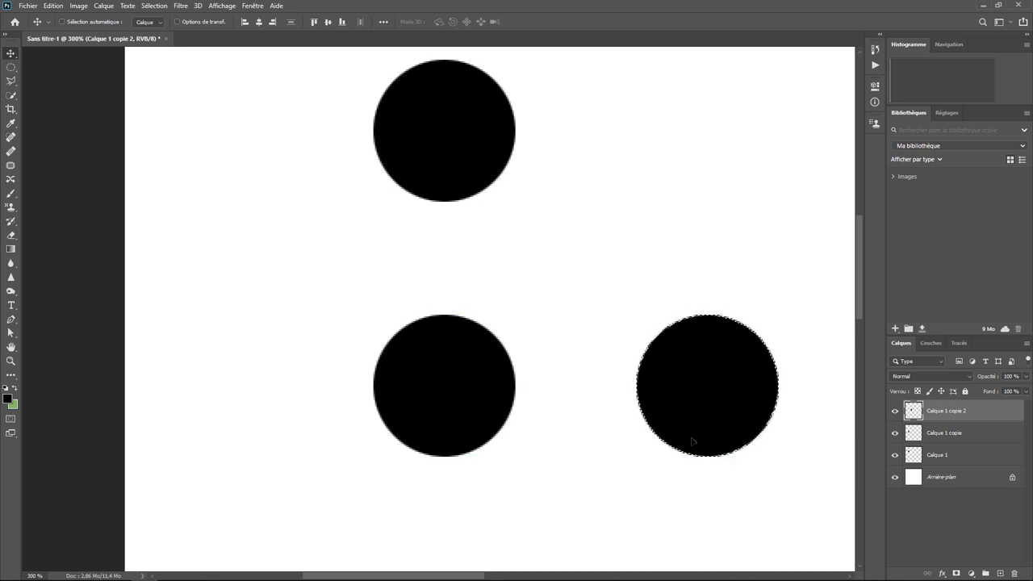
right_click(698, 387)
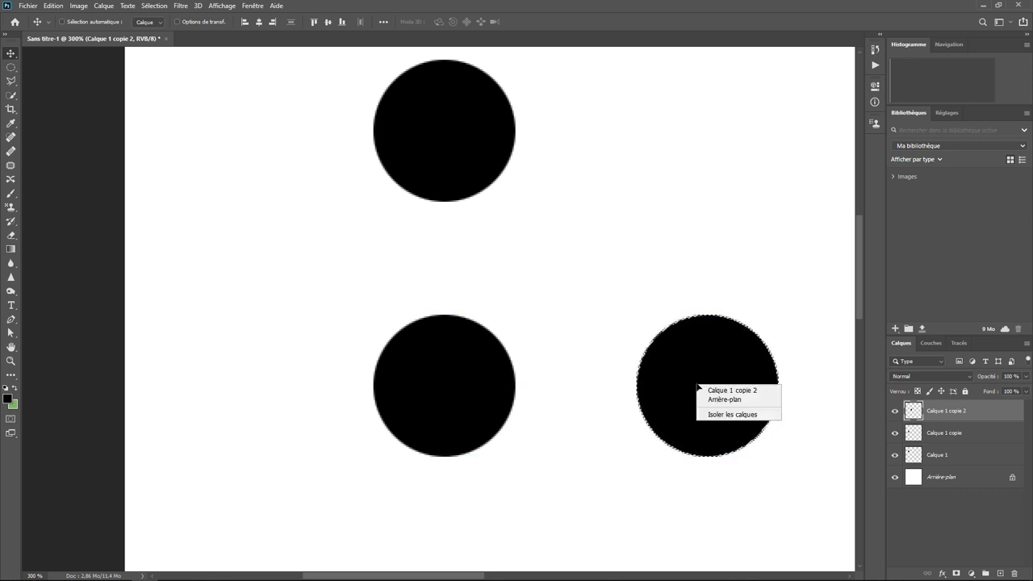
click(972, 416)
right_click(972, 416)
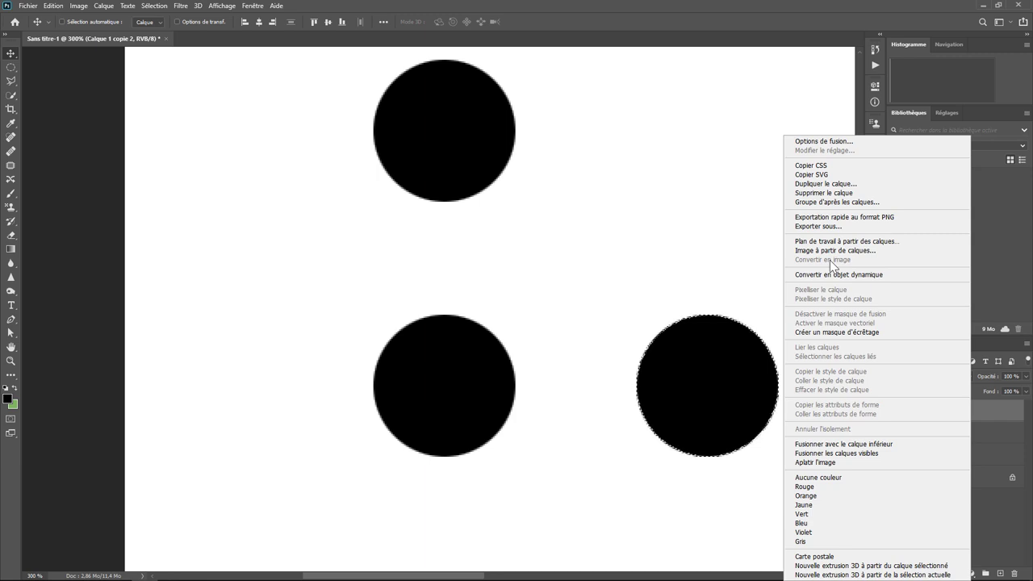
click(823, 185)
click(799, 224)
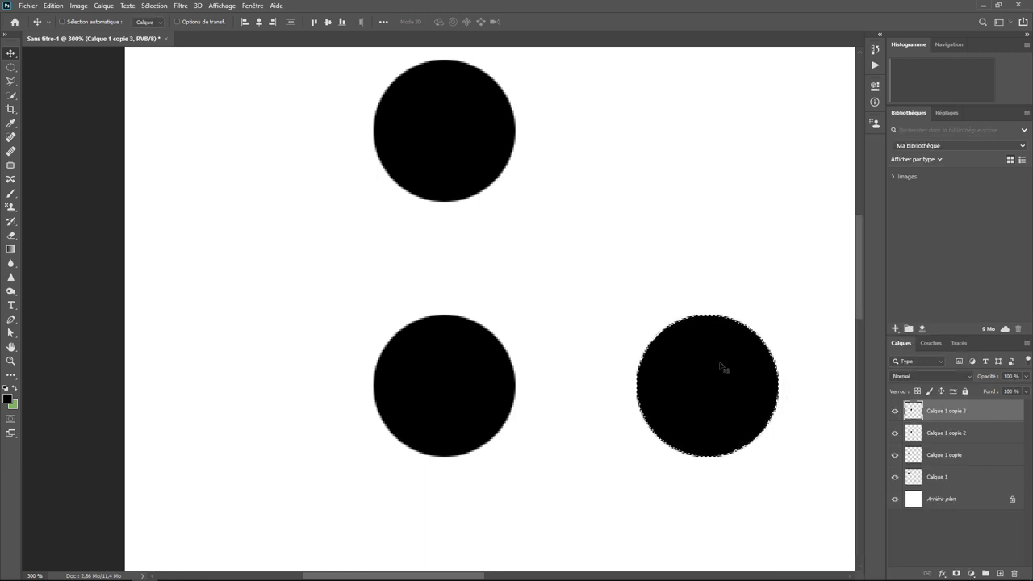
mouse_move(713, 397)
mouse_down()
mouse_move(698, 151)
mouse_move(711, 142)
mouse_up()
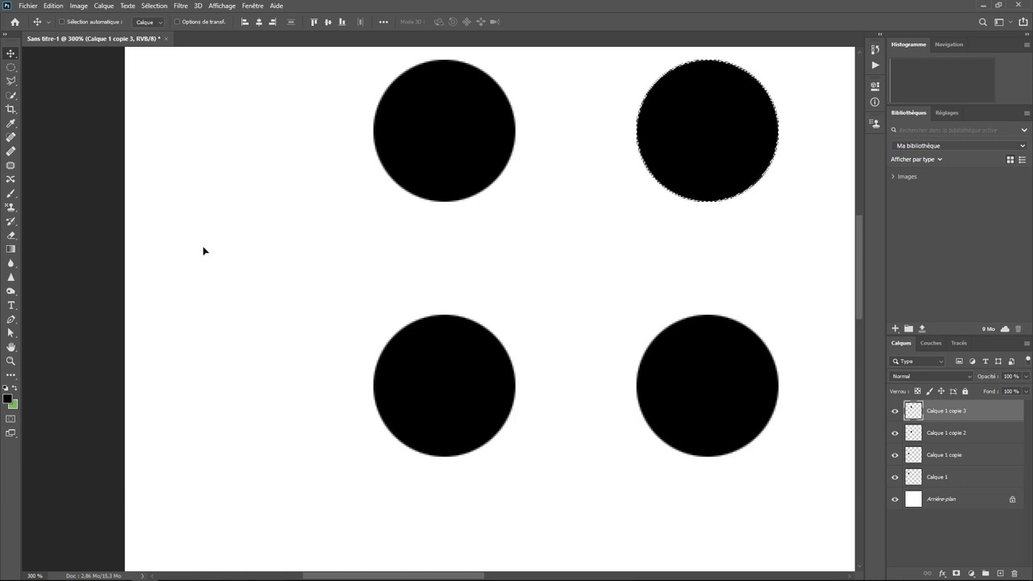
- Select a small square between the four circles with the Rectangular Marquee and fill it black
click(11, 66)
right_click(11, 66)
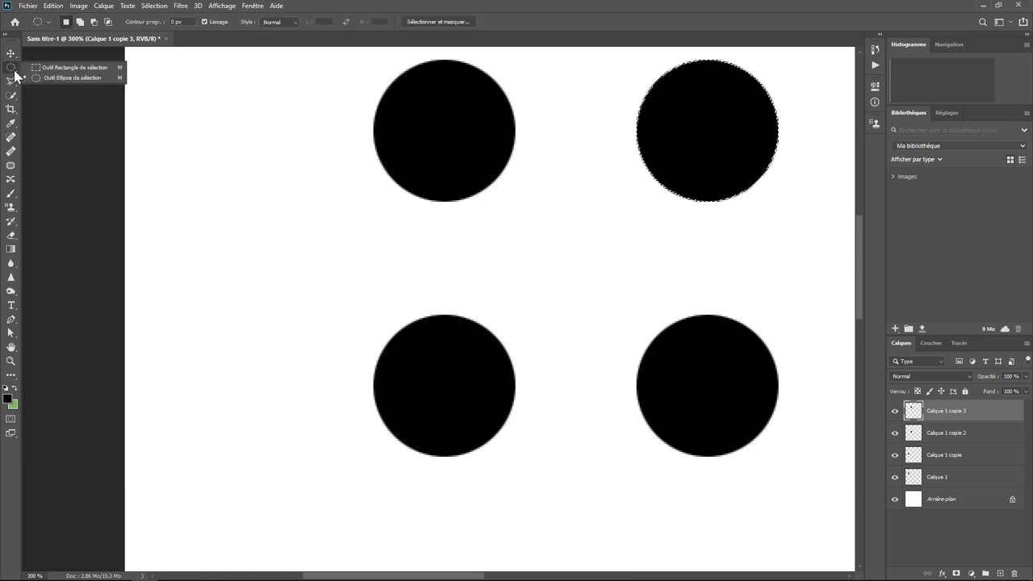
click(62, 68)
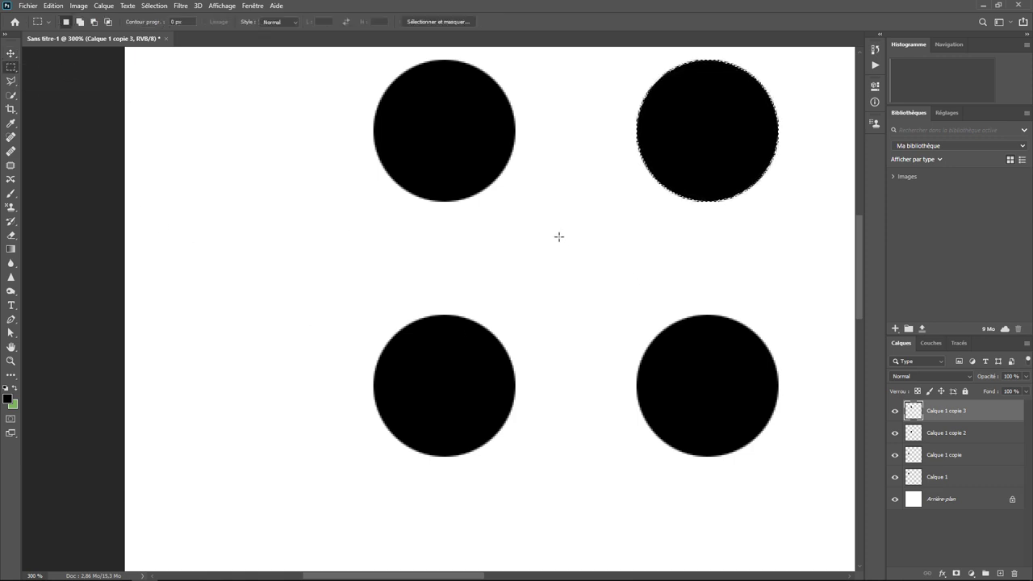
drag(546, 214, 619, 291)
click(53, 7)
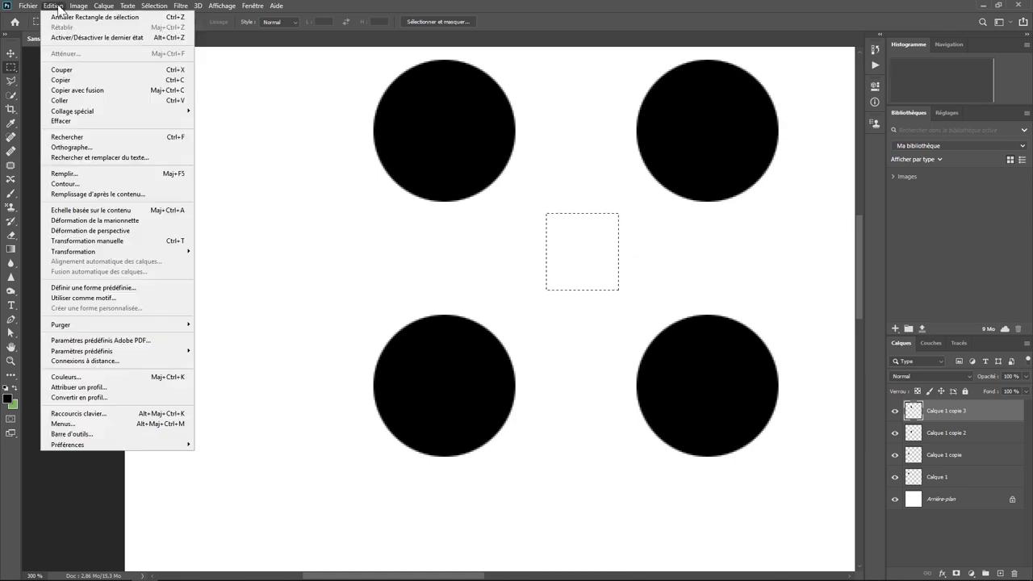
click(88, 174)
click(224, 210)
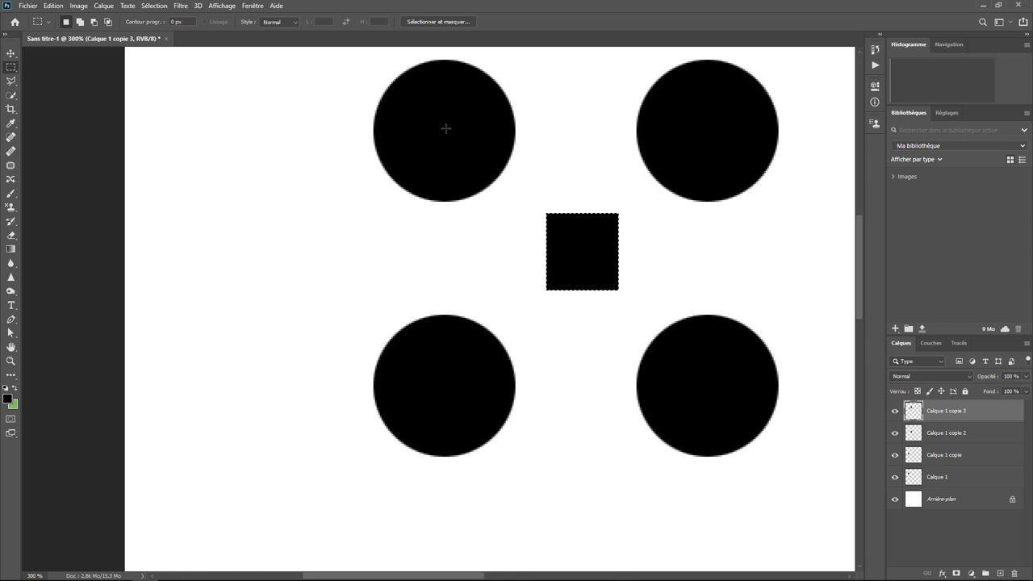
- Define the area from the top-left to bottom-right circle centres as the pattern 'Exo01'
mouse_move(445, 128)
mouse_down()
mouse_move(526, 192)
mouse_move(614, 299)
mouse_move(694, 384)
mouse_move(710, 393)
mouse_move(707, 385)
mouse_up()
click(54, 8)
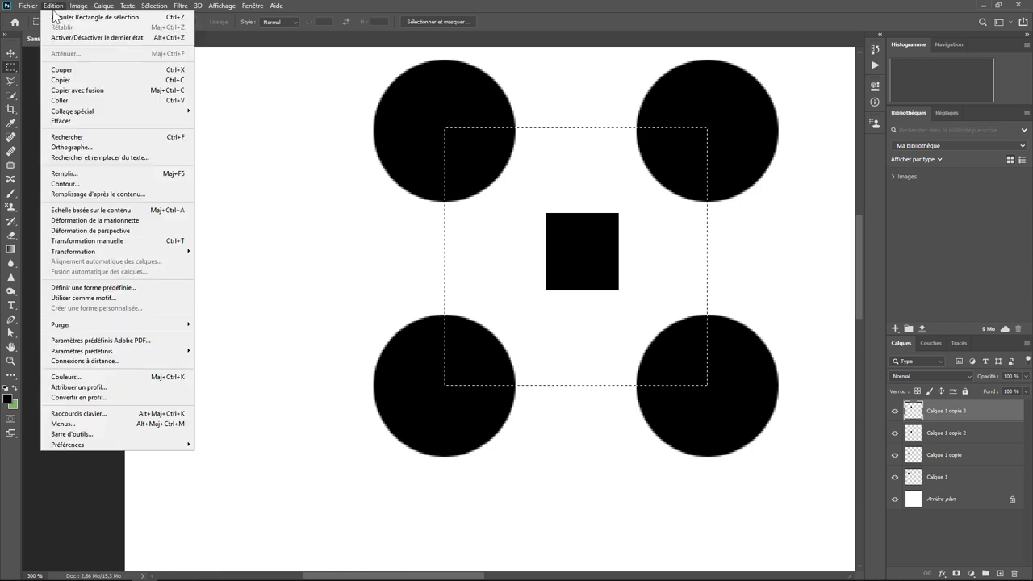
click(98, 298)
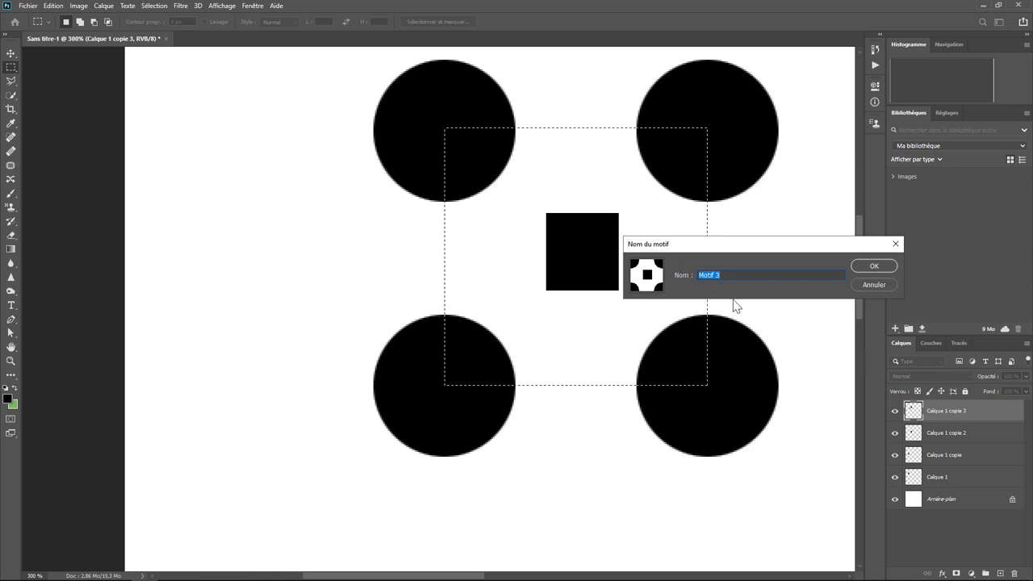
text(E)
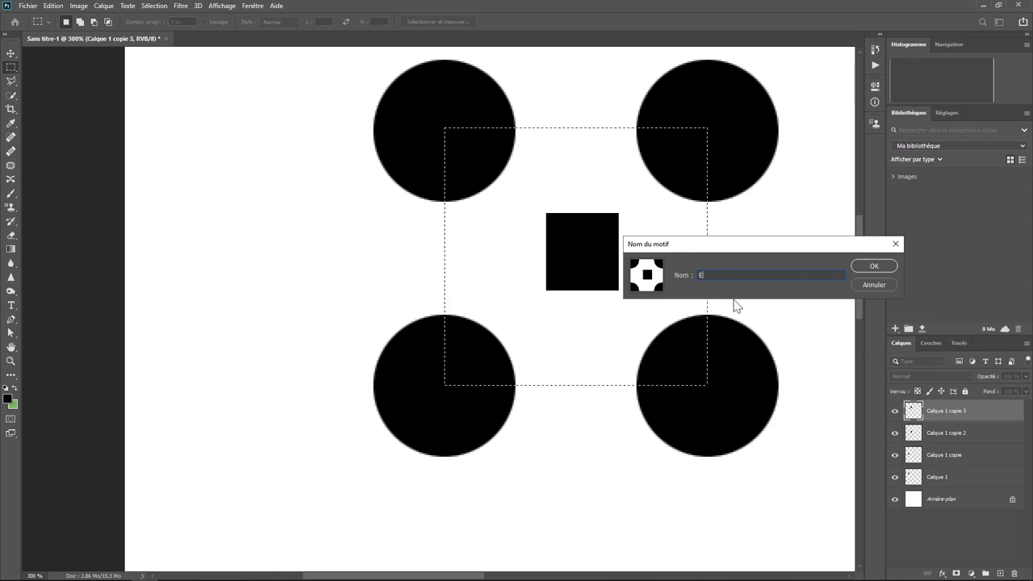
text(xo01)
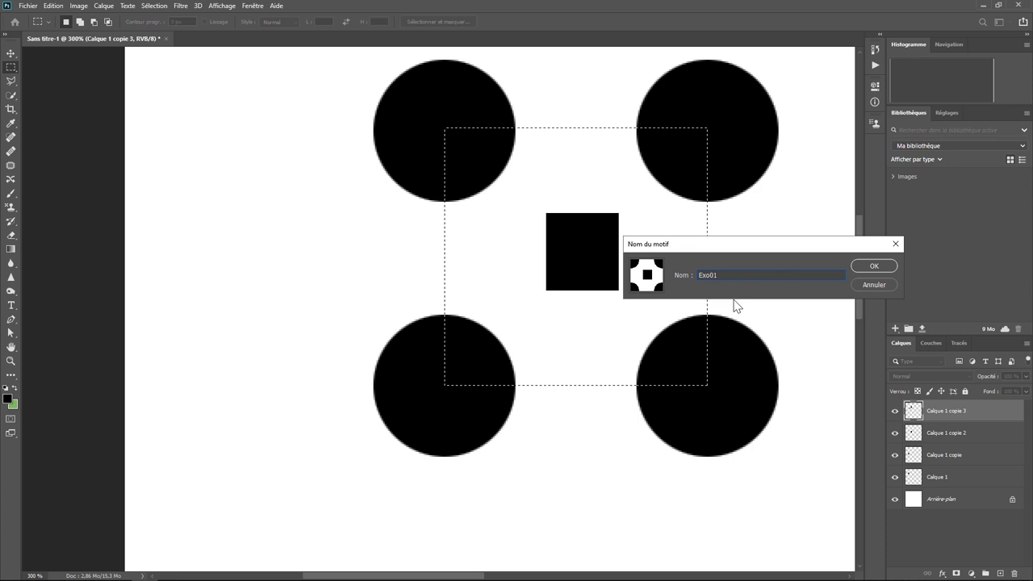
click(872, 268)
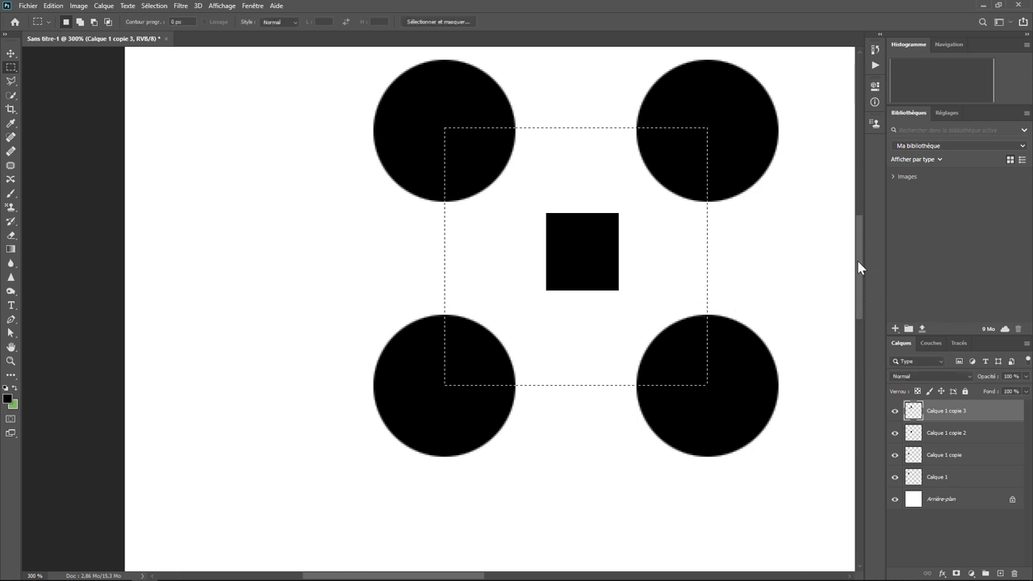
key(ctrl+minus)
key(ctrl+minus)
key(ctrl+minus)
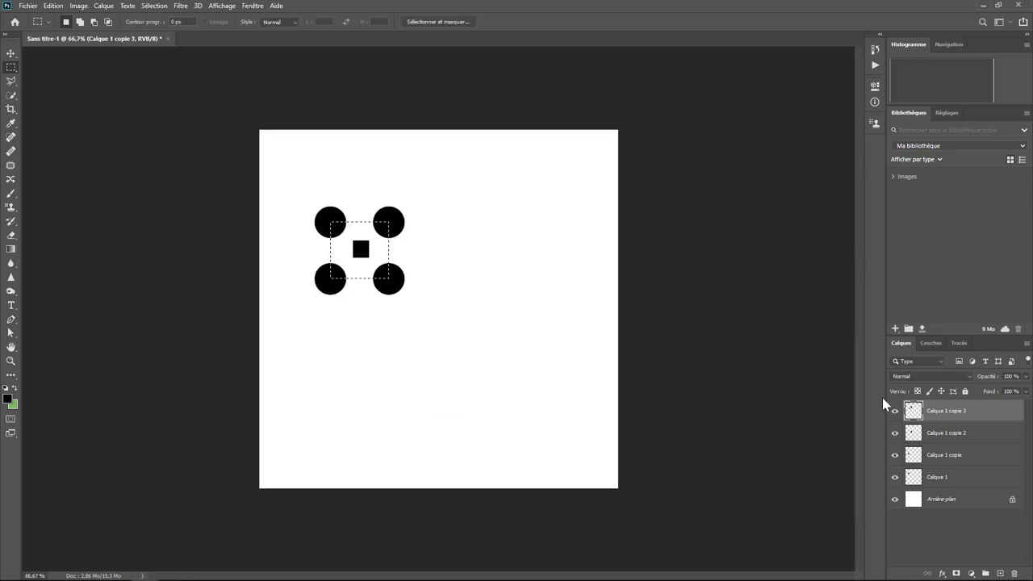
- Hide the four circle layers, make Arrière-plan active, and clear the selection
drag(896, 414, 894, 477)
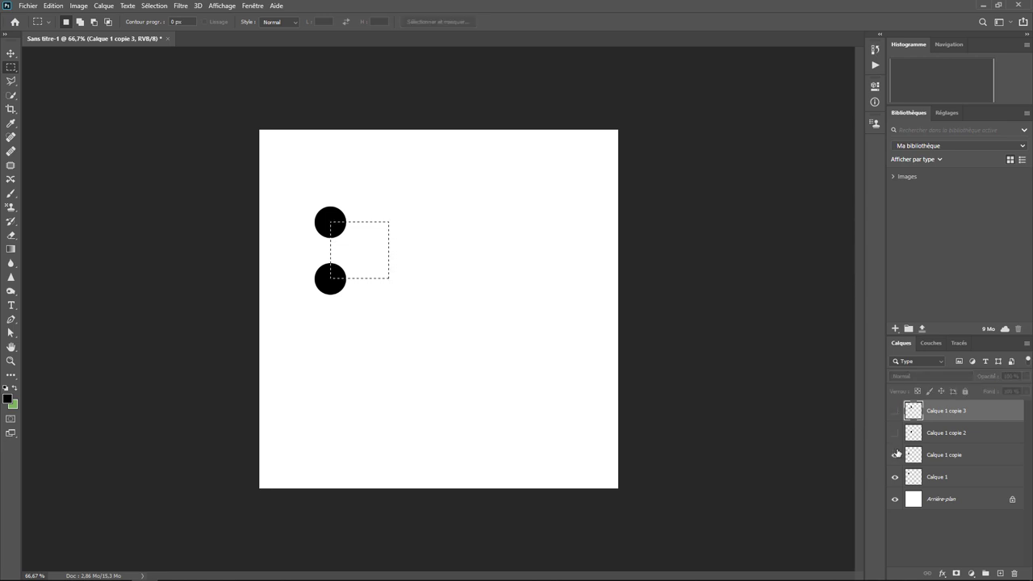
click(894, 477)
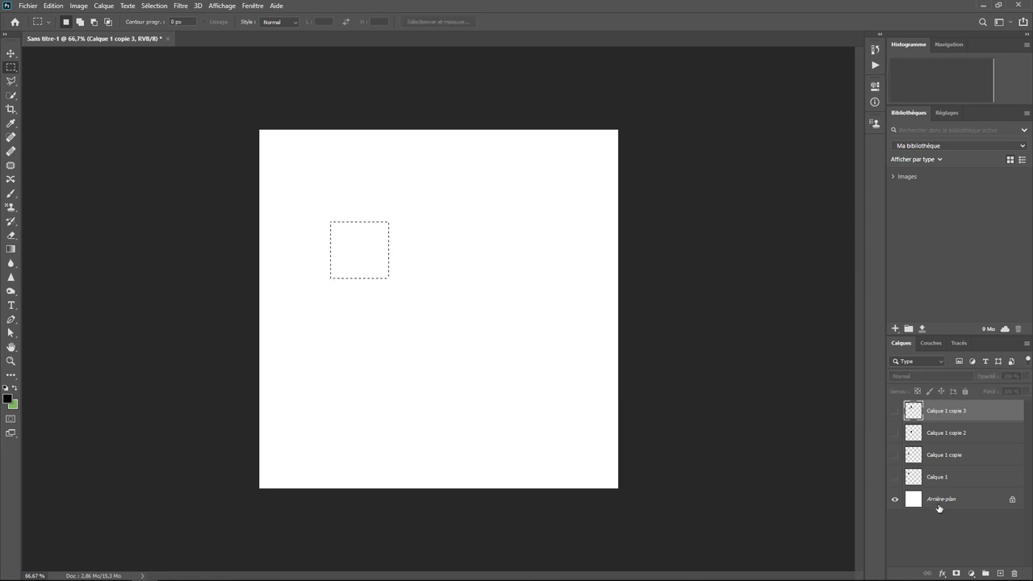
click(940, 506)
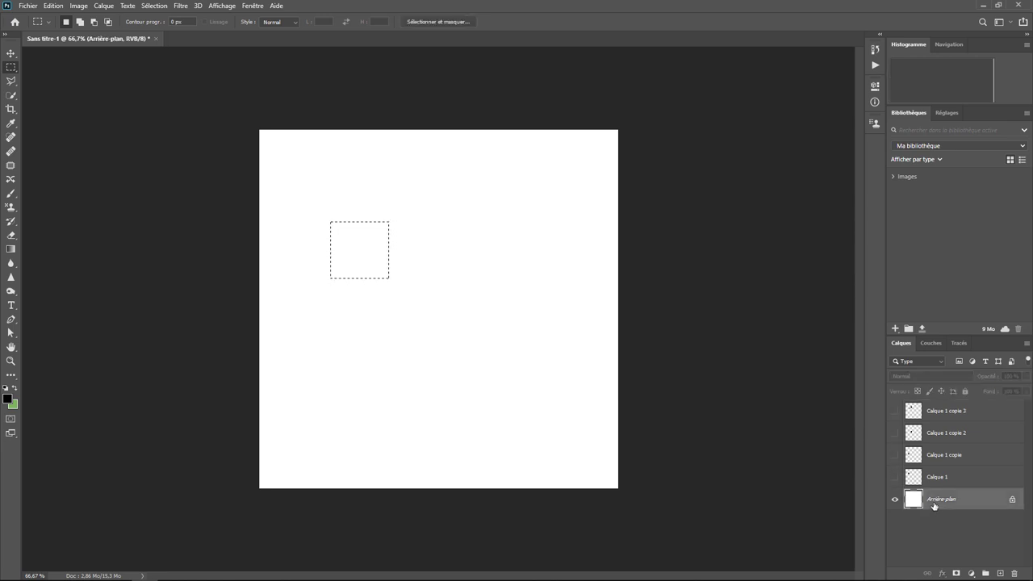
click(427, 301)
- Set up a Fill using Motif as contents with the Exo01 pattern chosen
click(53, 5)
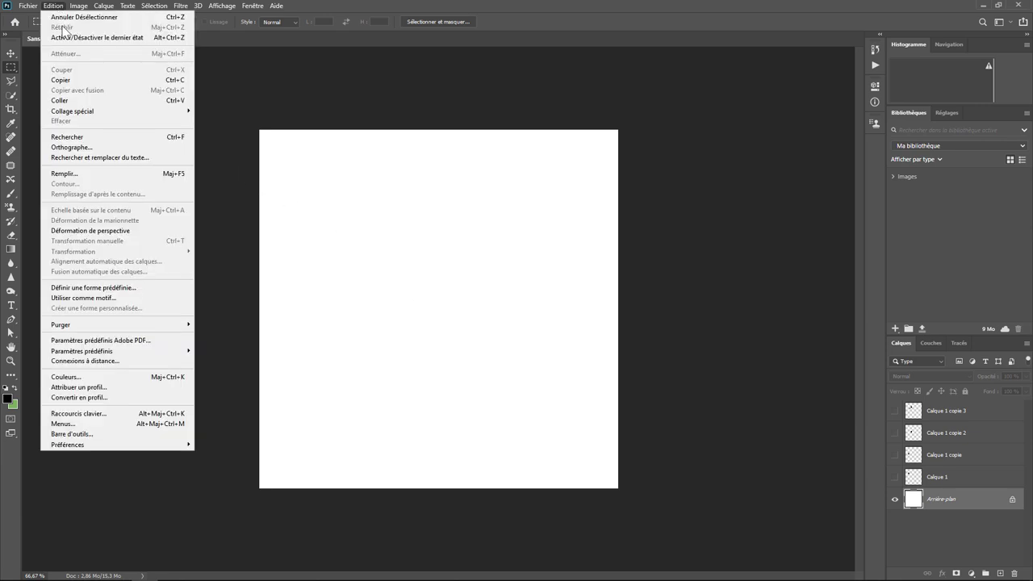
click(77, 174)
click(162, 210)
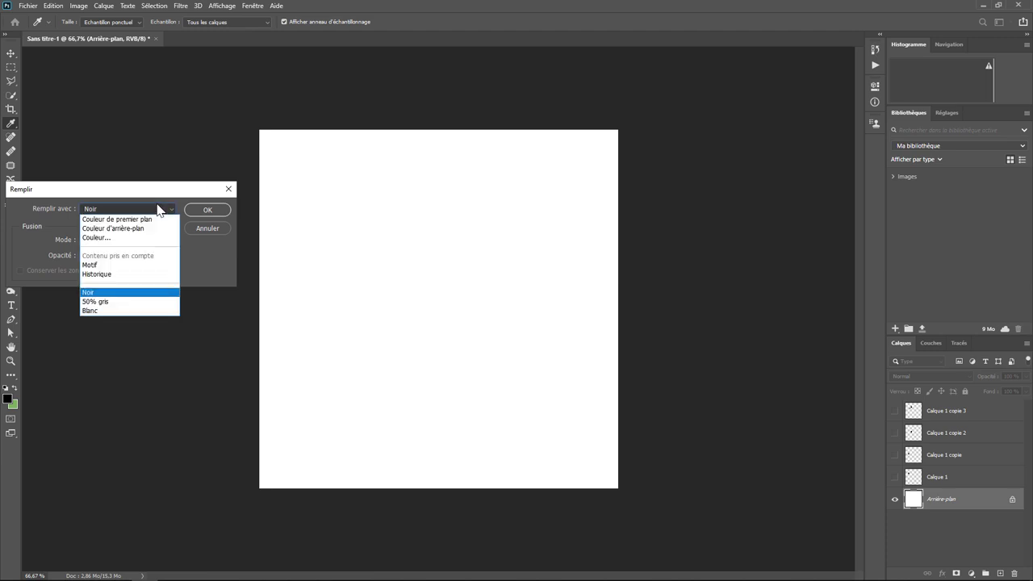
click(122, 266)
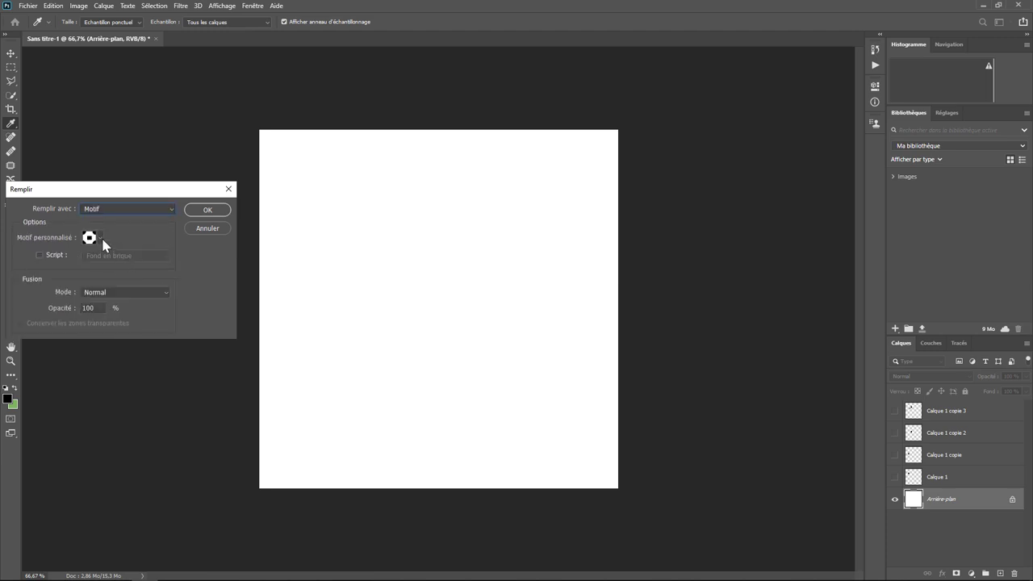
click(101, 238)
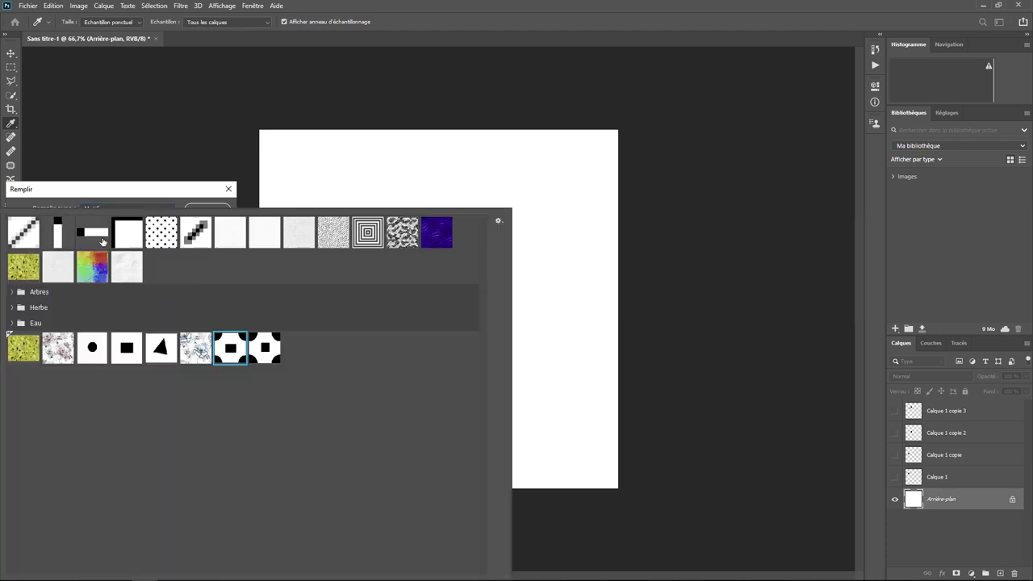
click(266, 356)
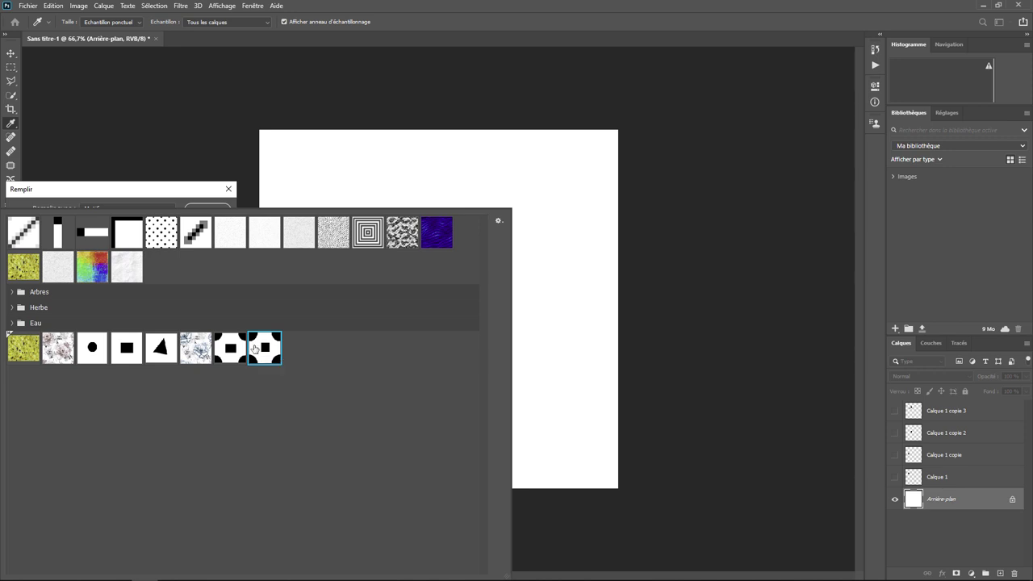
- Switch the pattern picker view between named list, small thumbnails and large thumbnails
click(499, 221)
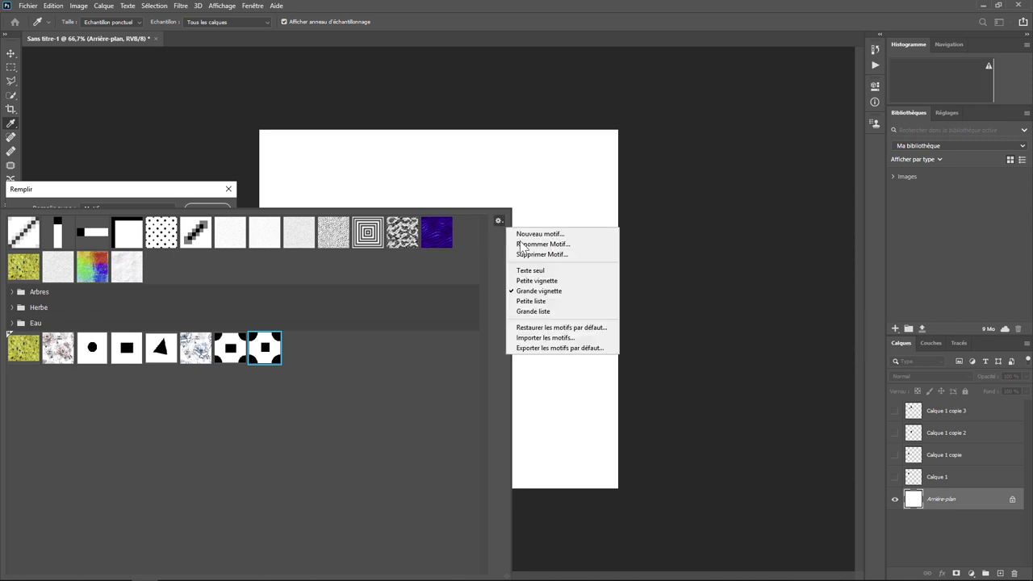
click(530, 301)
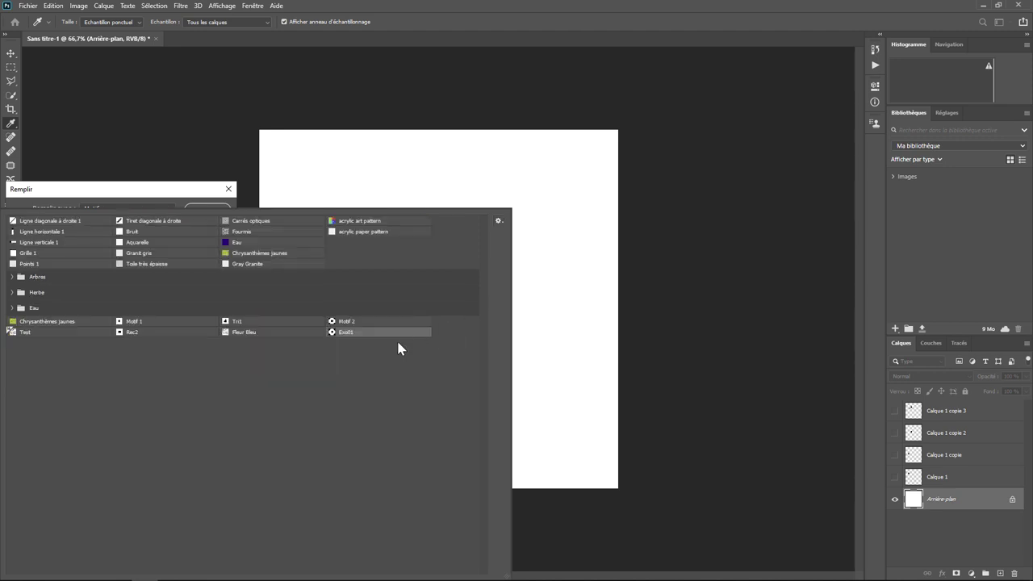
click(499, 220)
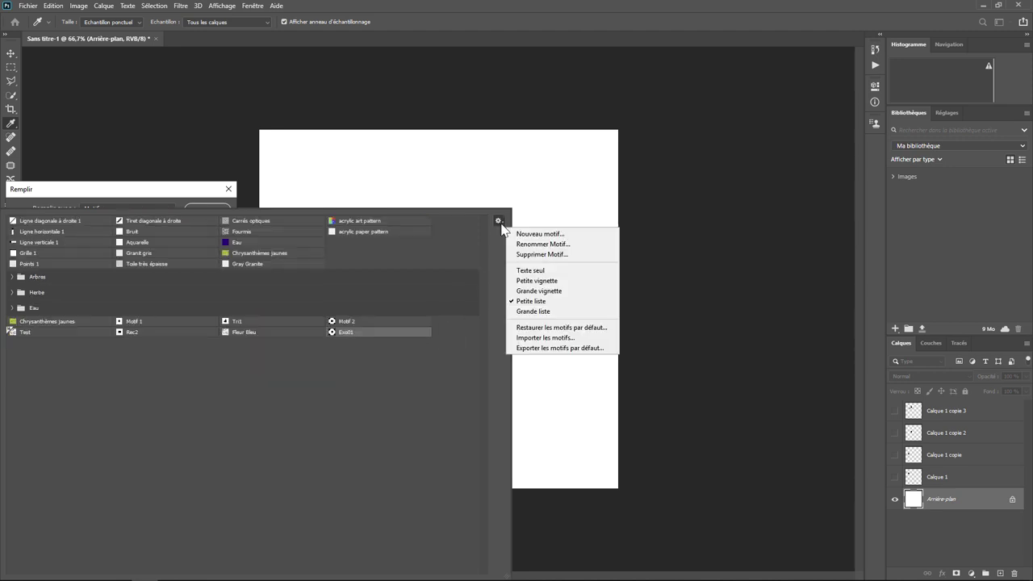
click(532, 280)
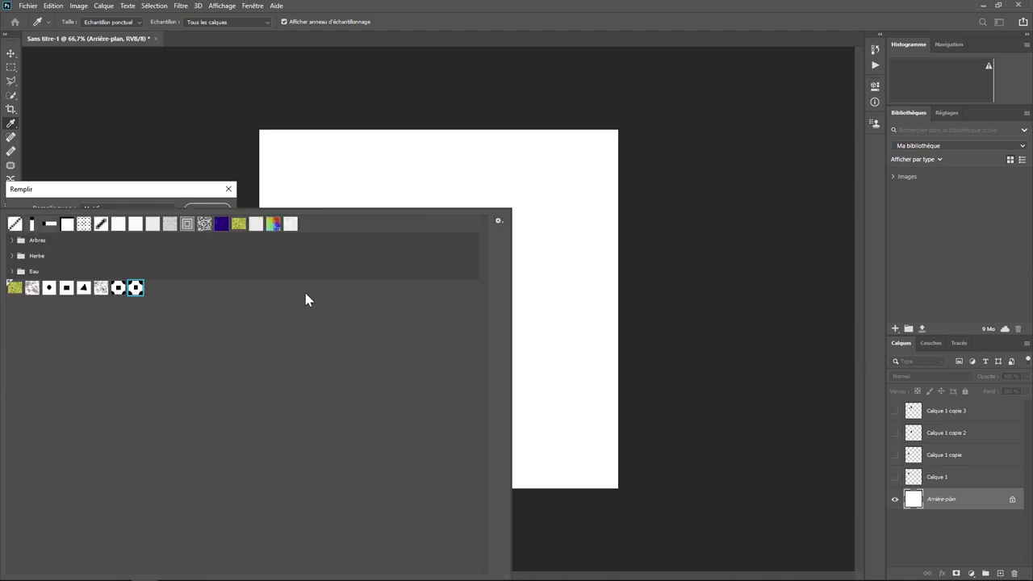
click(499, 221)
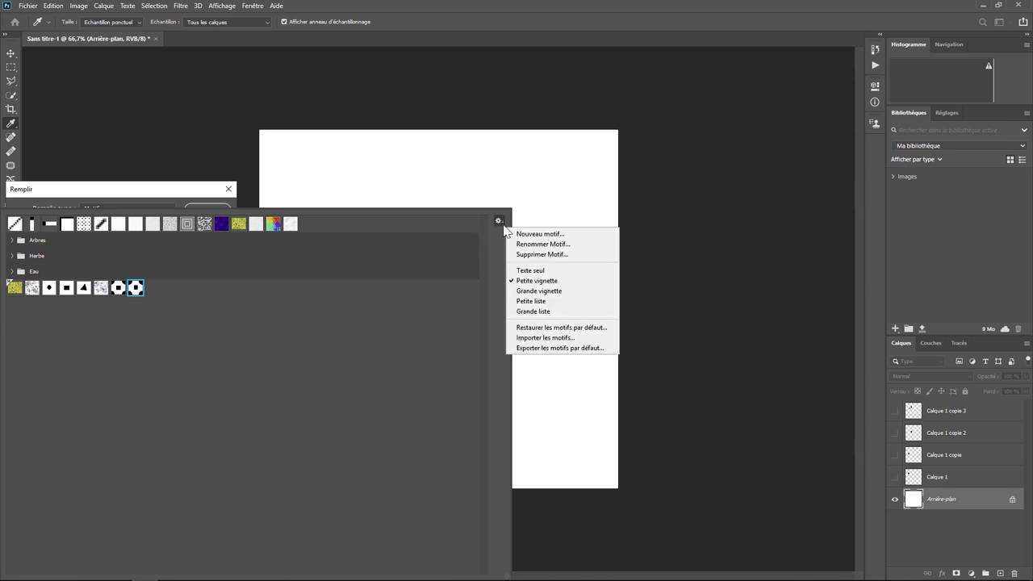
click(535, 290)
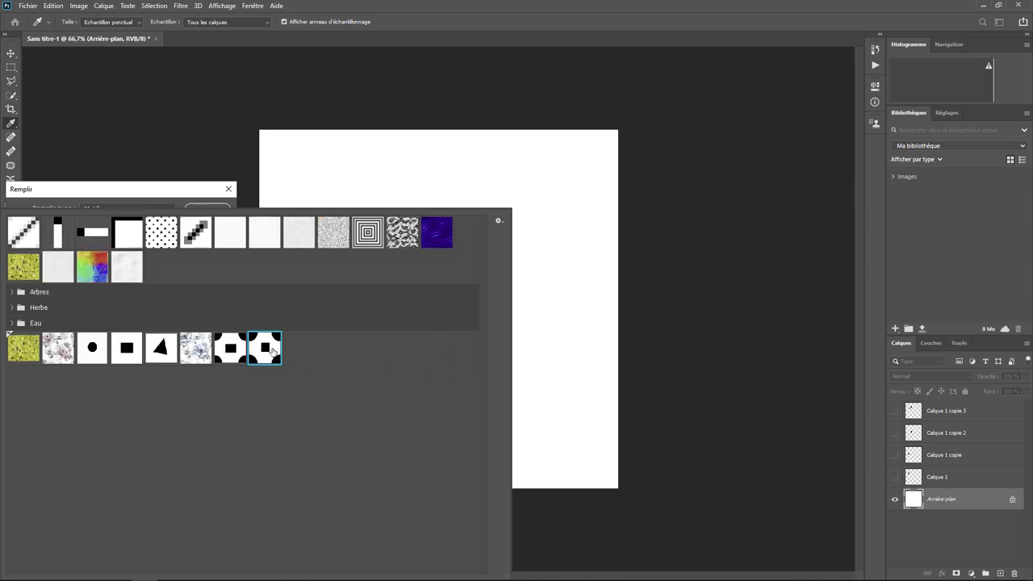
mouse_move(264, 348)
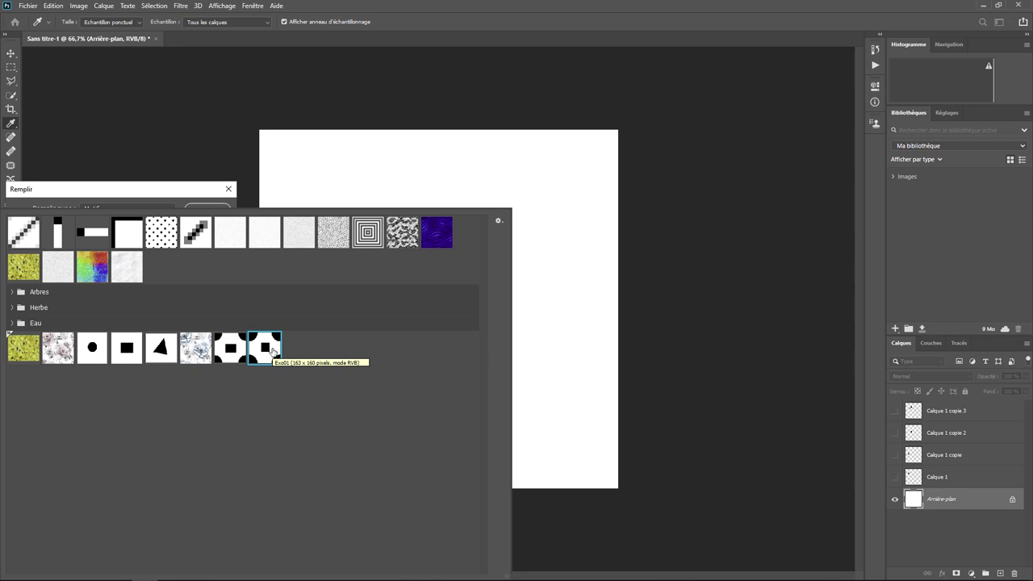
- Apply the Exo01 fill, tiling black circles and squares across the background layer
double_click(271, 350)
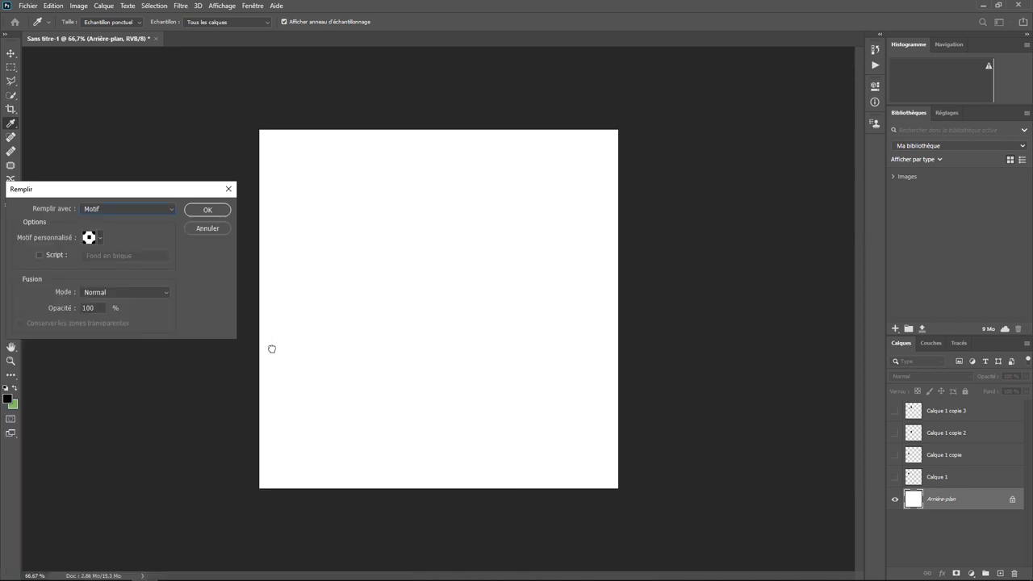
click(207, 211)
key(m)
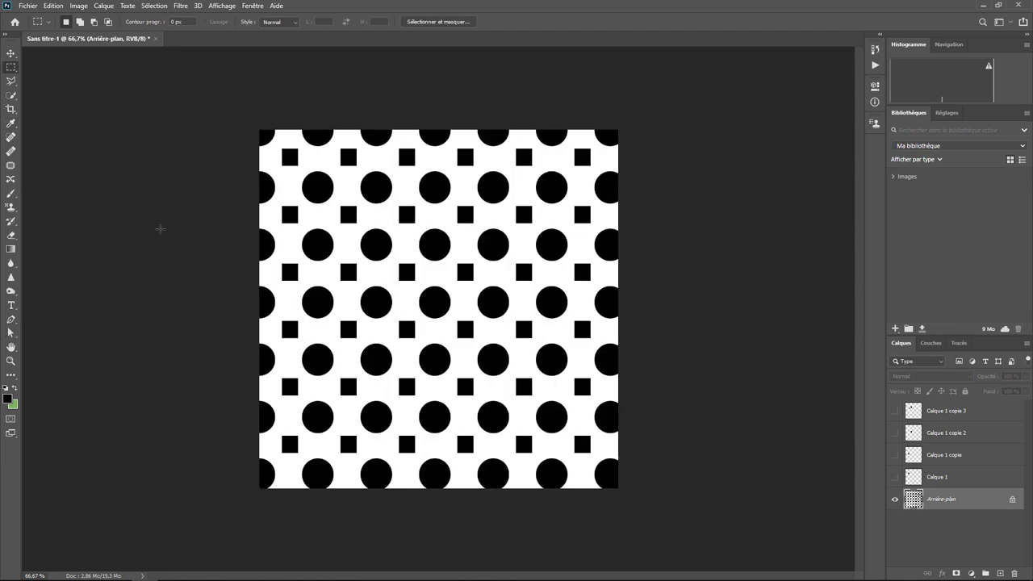